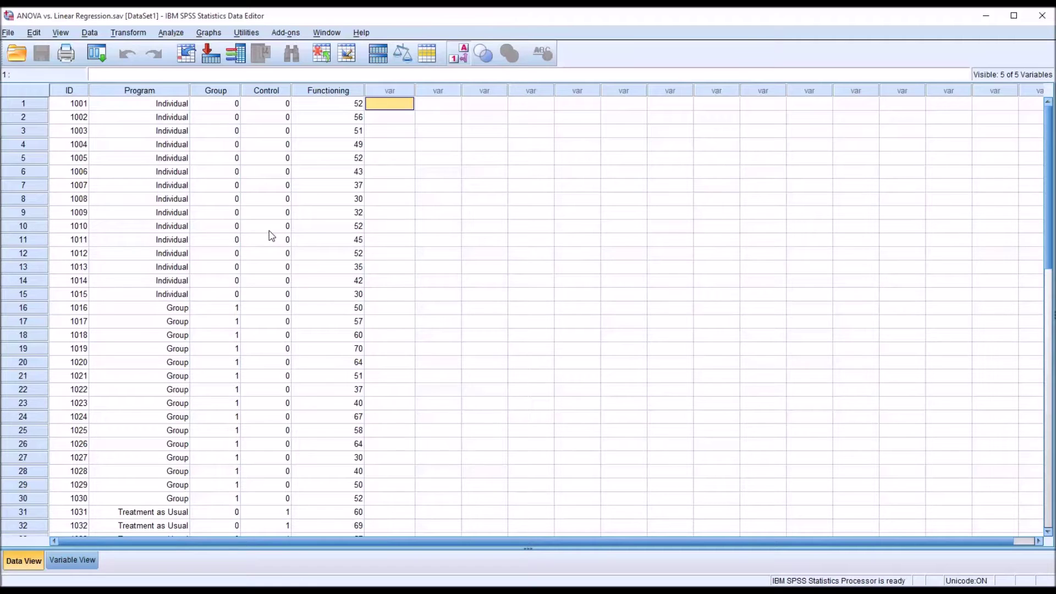
- Point out the Program and Functioning columns and where the Group and Treatment as Usual cases begin
left_click(141, 91)
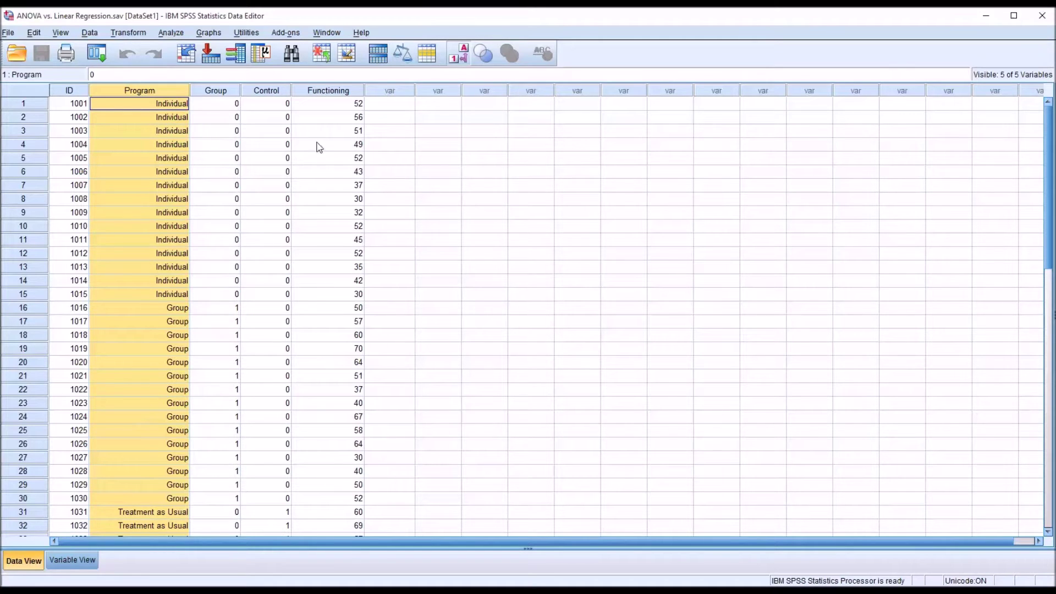
left_click(330, 92)
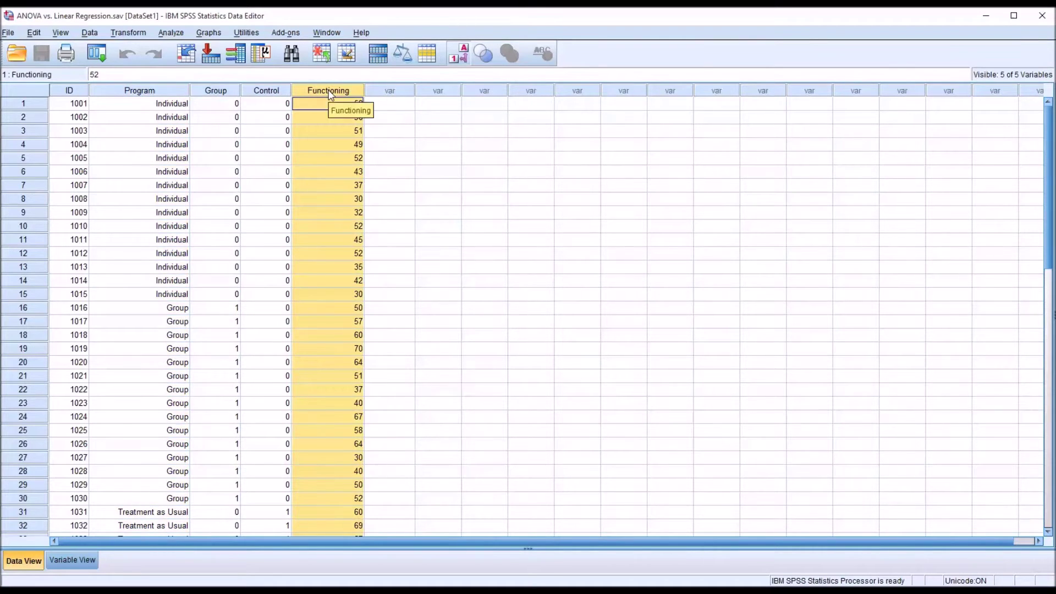
left_click(381, 108)
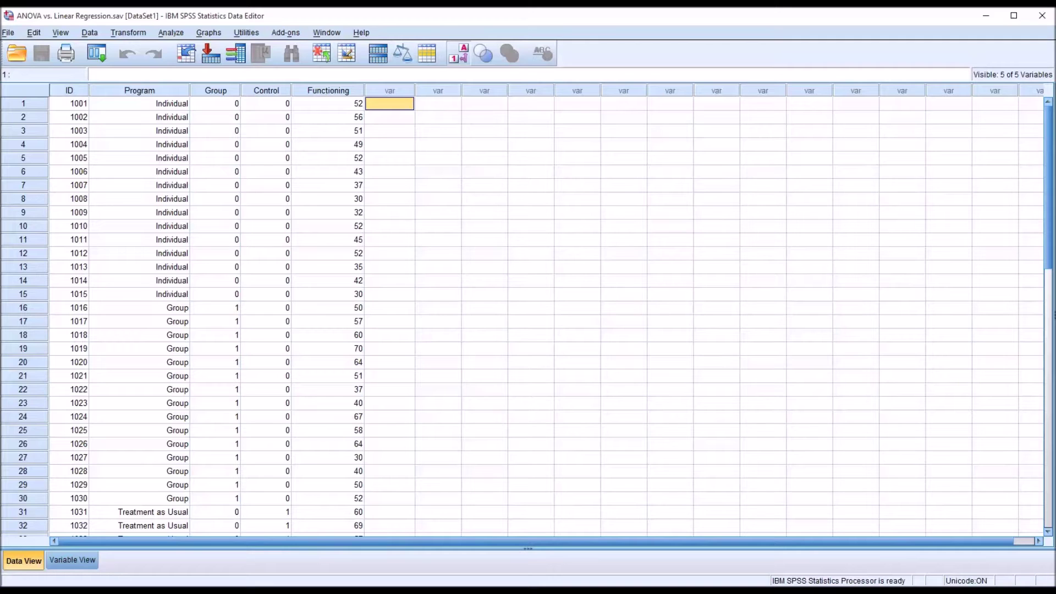
left_click(132, 106)
left_click(141, 309)
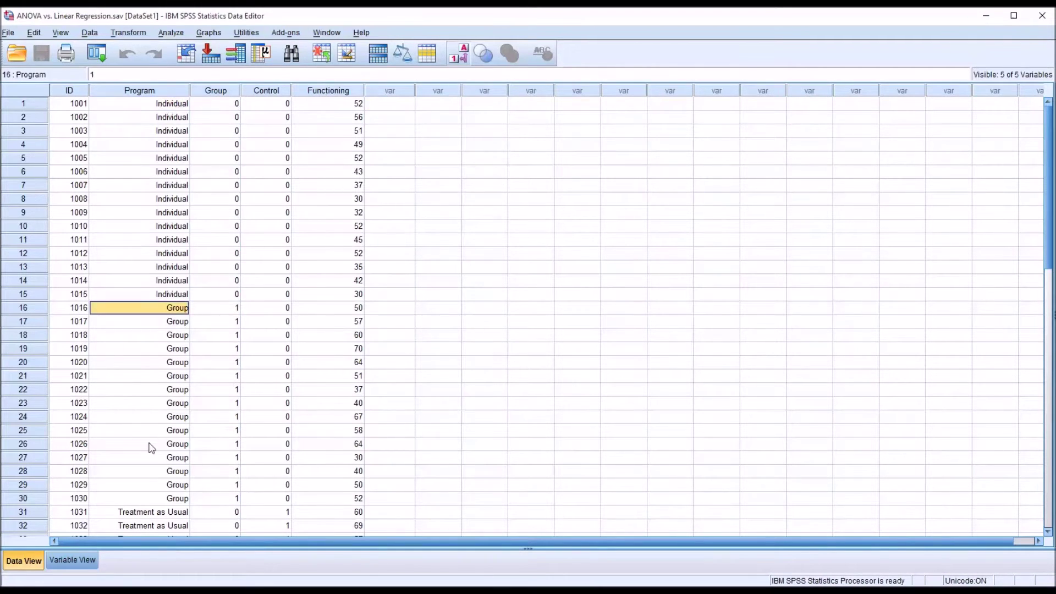
left_click(146, 499)
left_click(142, 512)
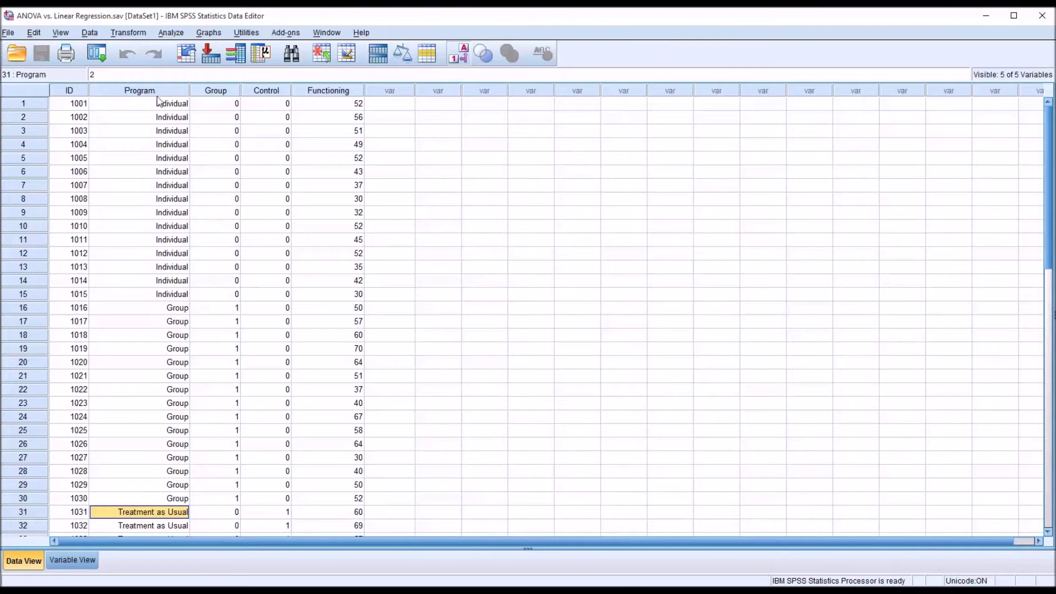
- Compare the Program column with the Group and Control dummy variable columns
left_click(140, 94)
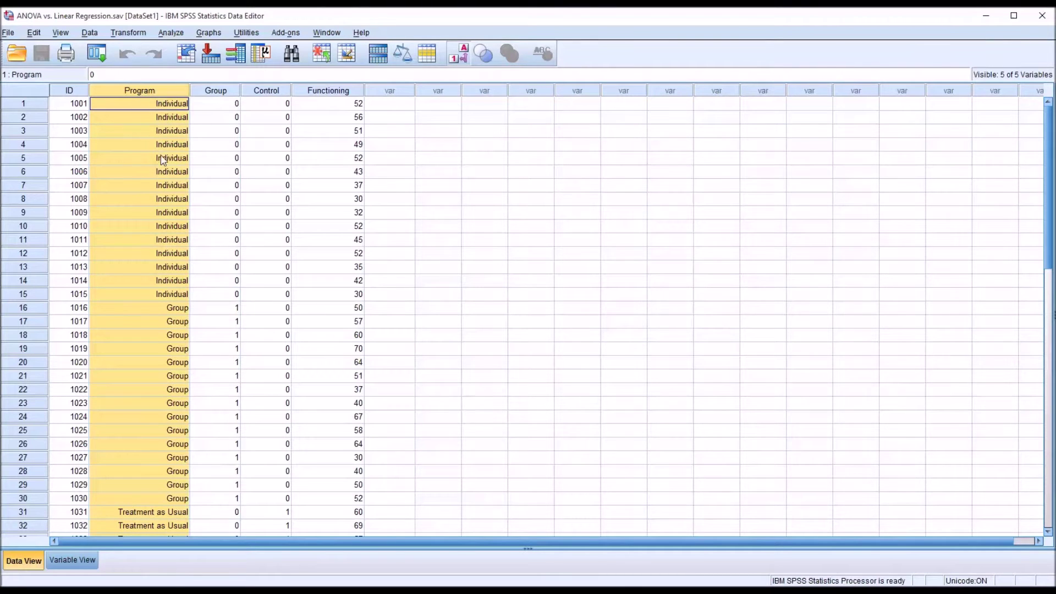
left_click(223, 92)
left_click(258, 98)
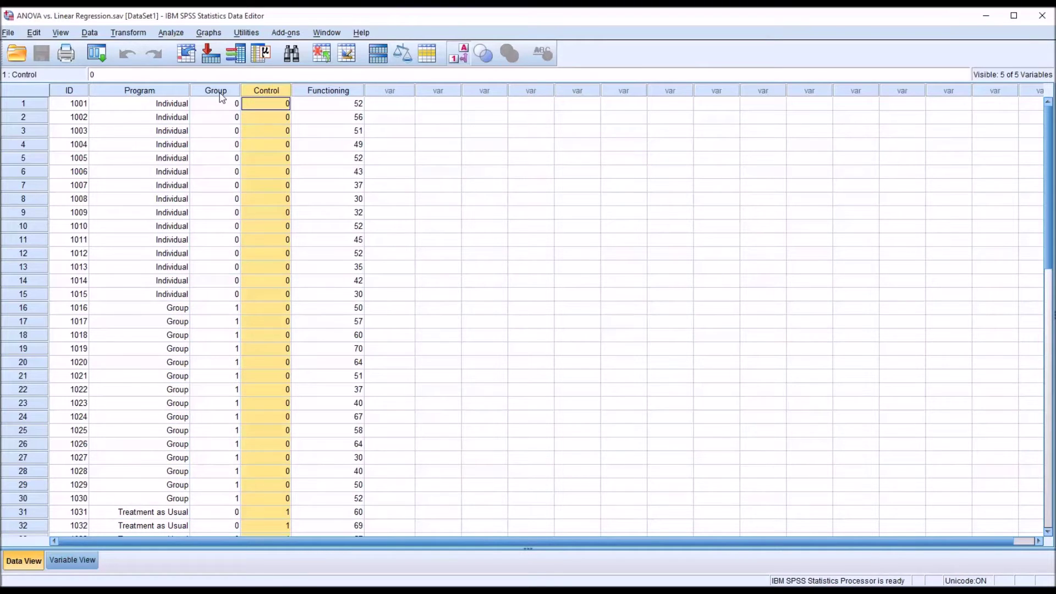
left_click(222, 96)
left_click(258, 93)
left_click(228, 93)
left_click(257, 93)
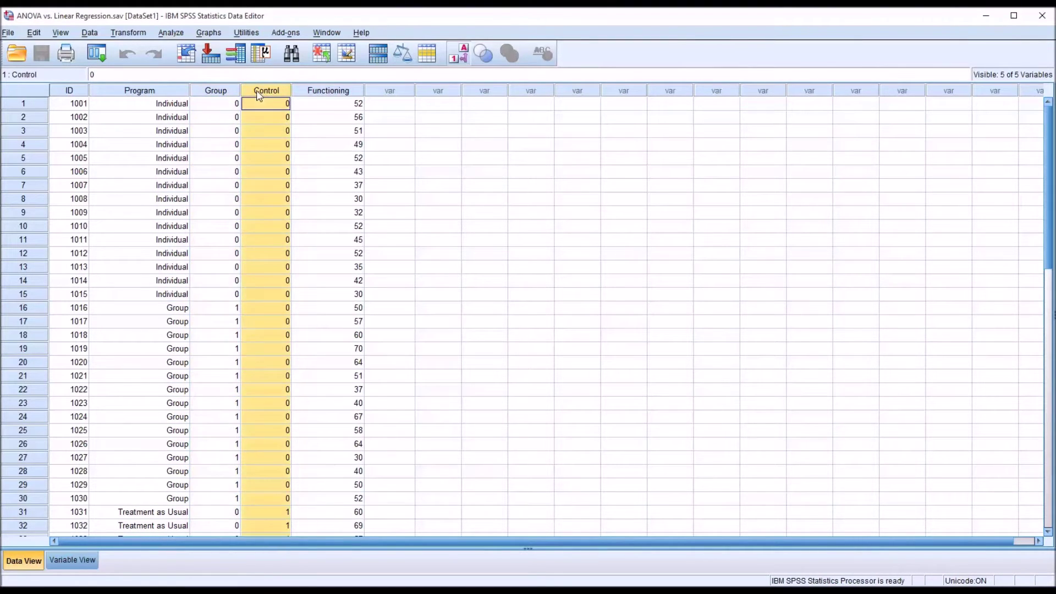
left_click(228, 93)
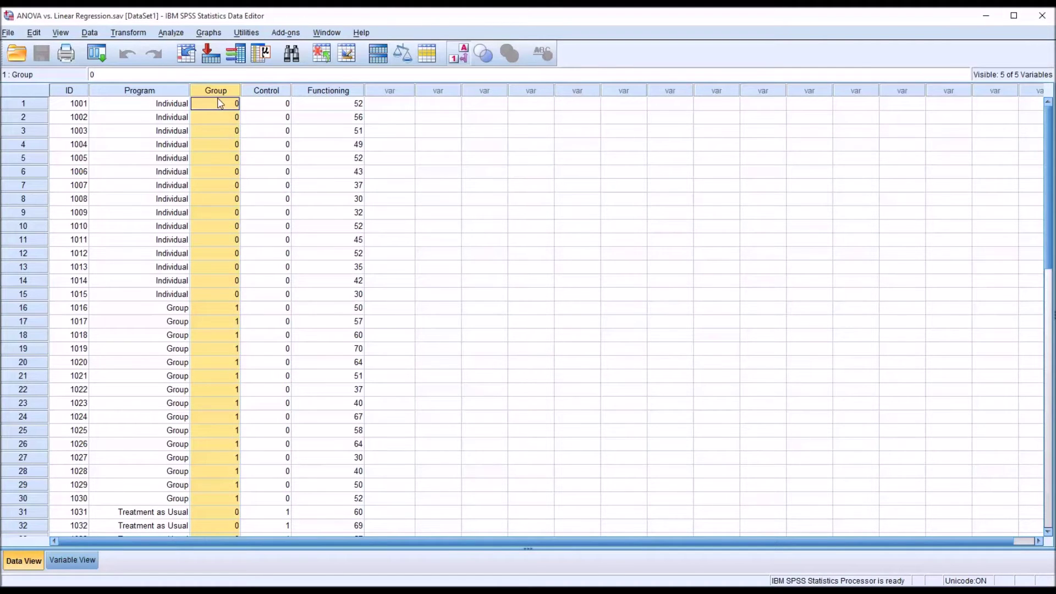
left_click(217, 108)
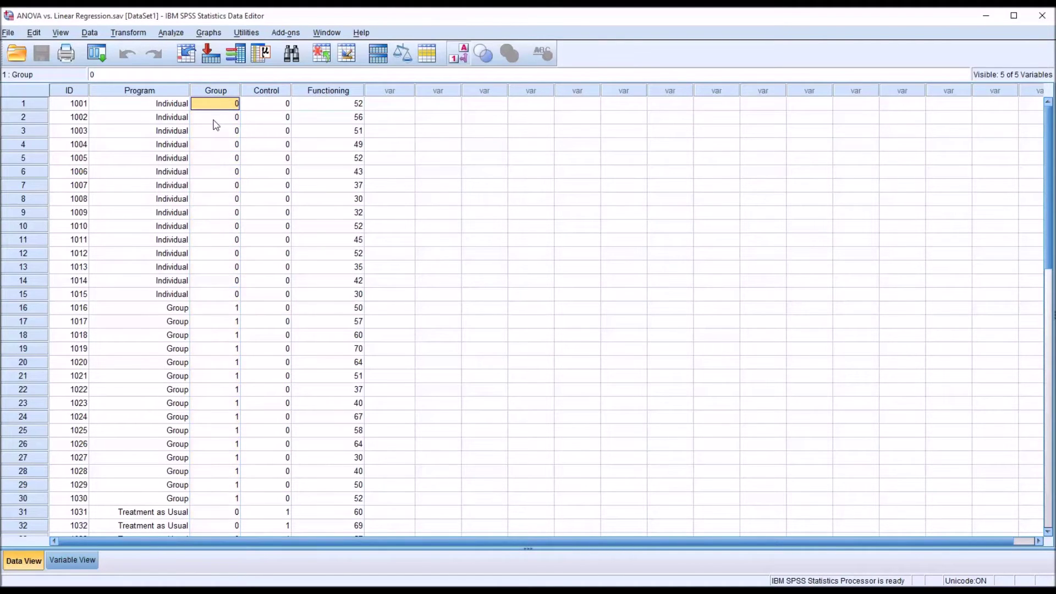
- Show the Group value of 1 starting at row 16 and the Control value of 1 in row 31
left_click(214, 118)
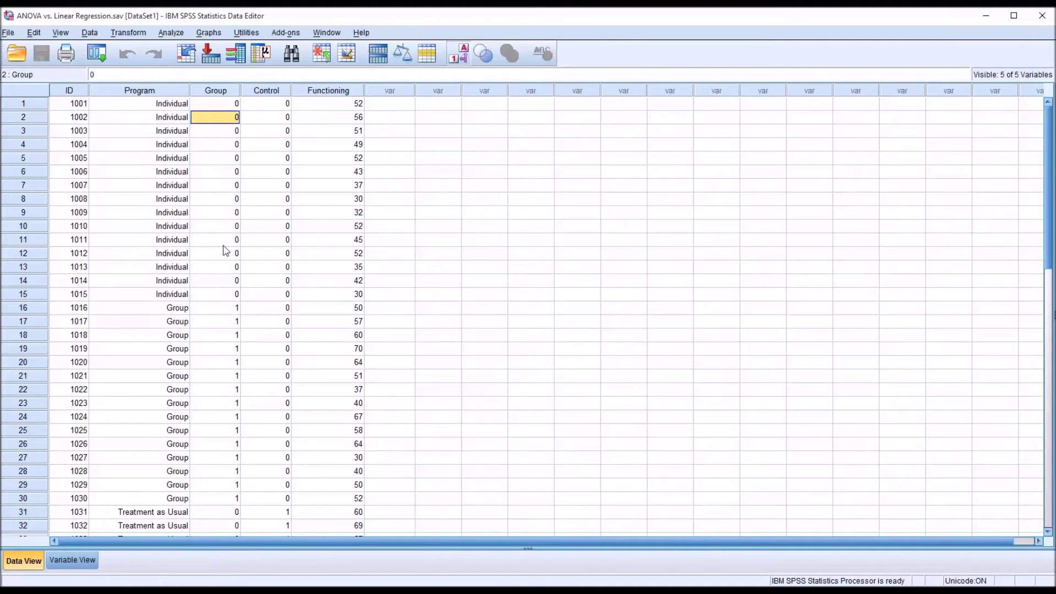
left_click(215, 308)
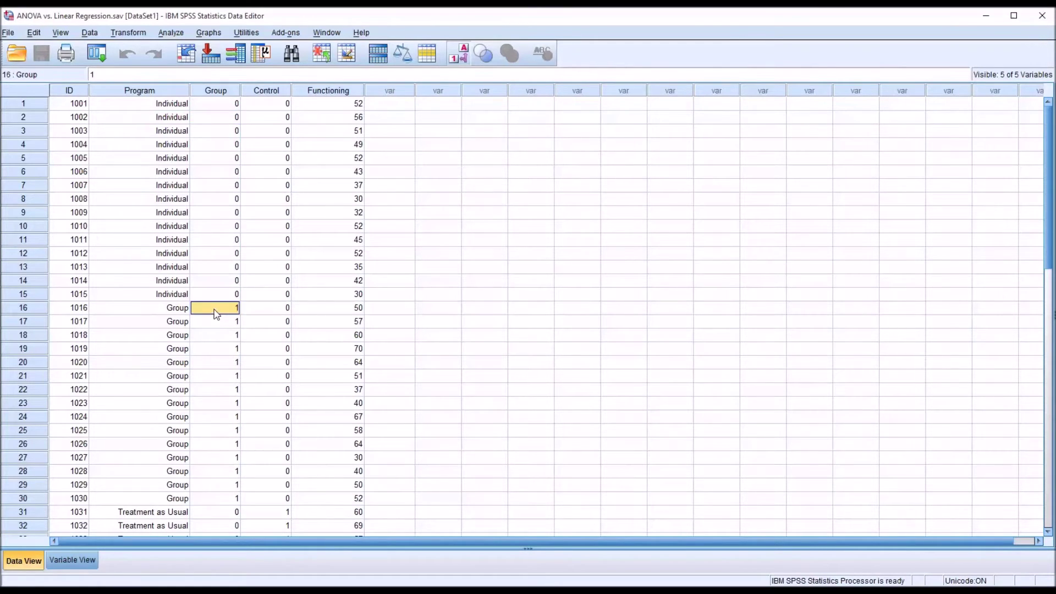
left_click(216, 323)
left_click(217, 338)
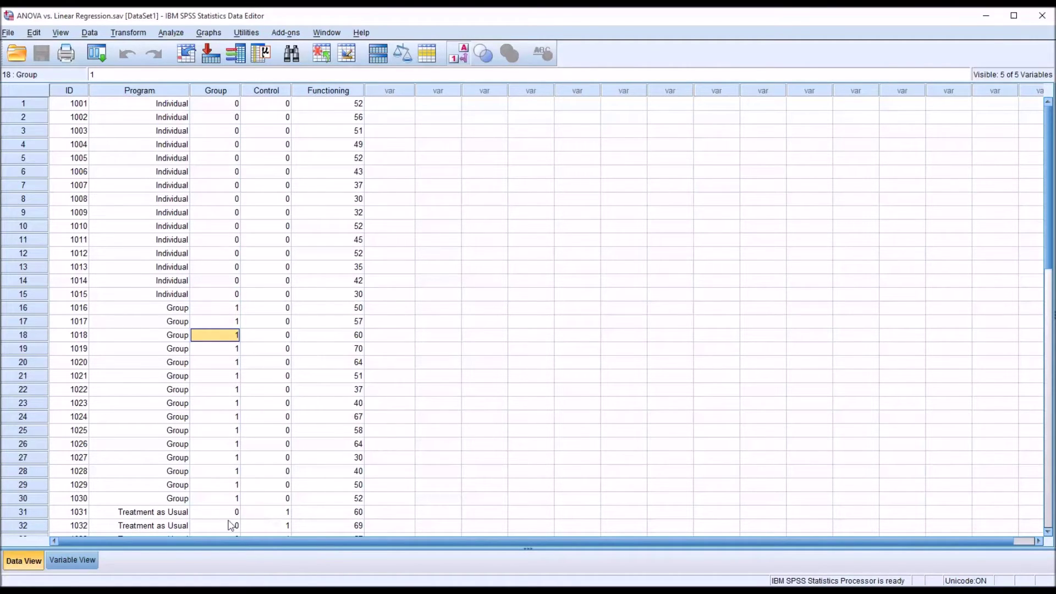
left_click(260, 515)
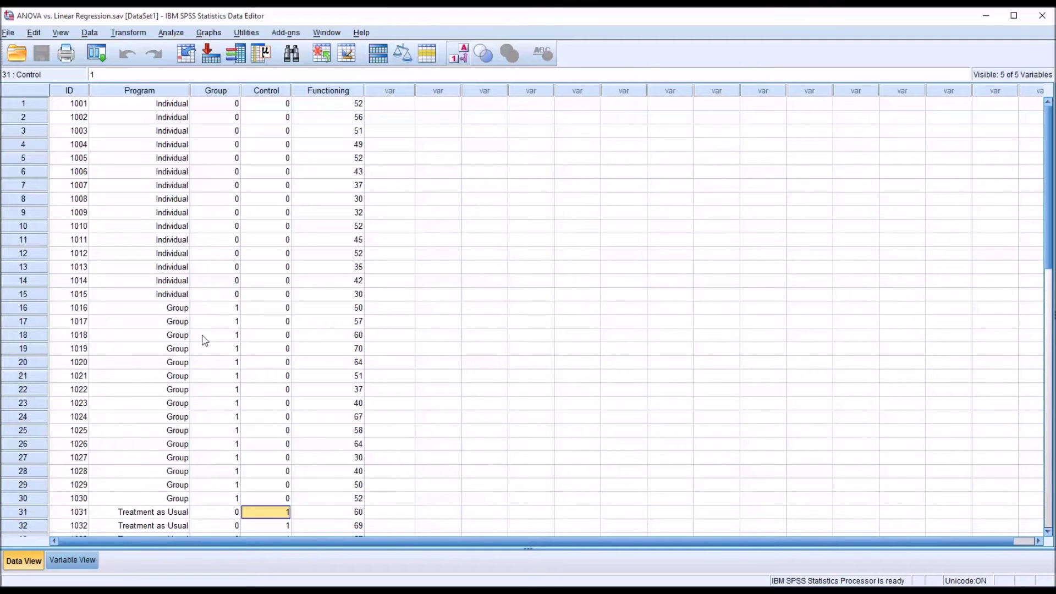
- Highlight the zero Group and Control codes of the Individual rows
left_click(216, 91)
left_click(260, 93)
left_click(231, 92)
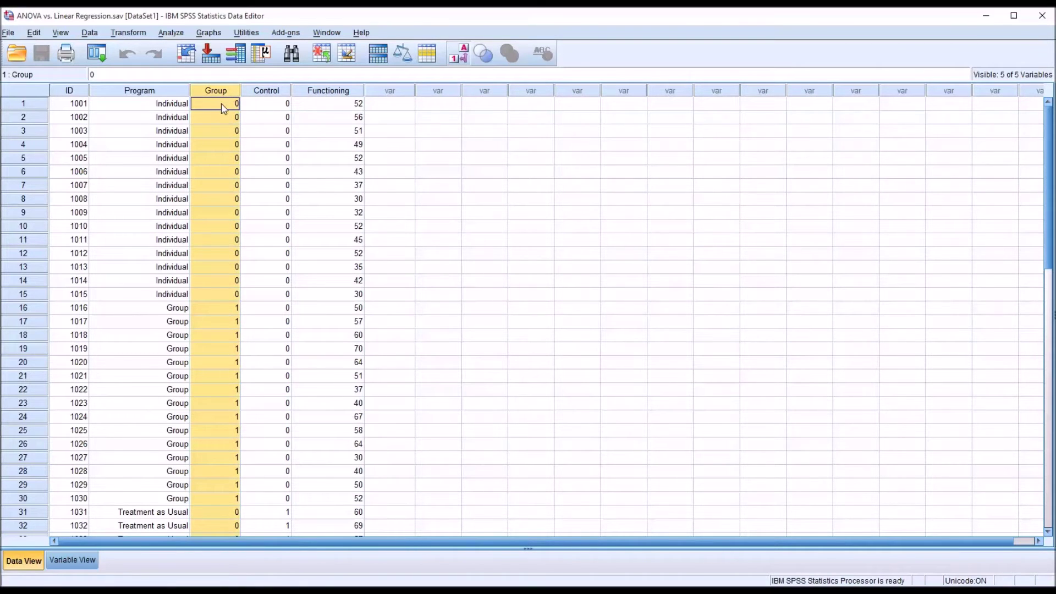
left_click(222, 108)
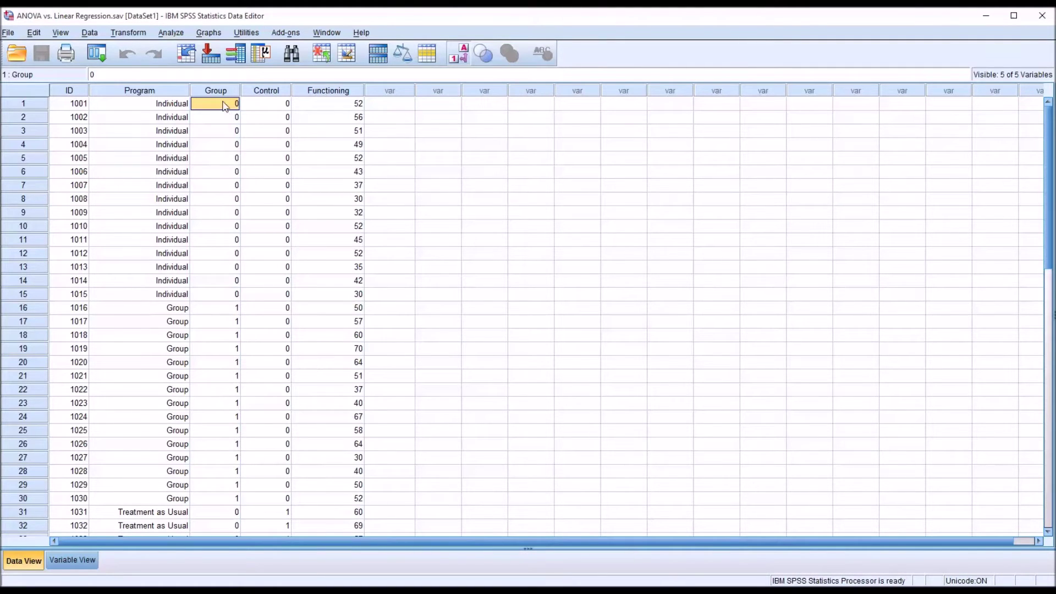
left_click_drag(229, 108, 260, 297)
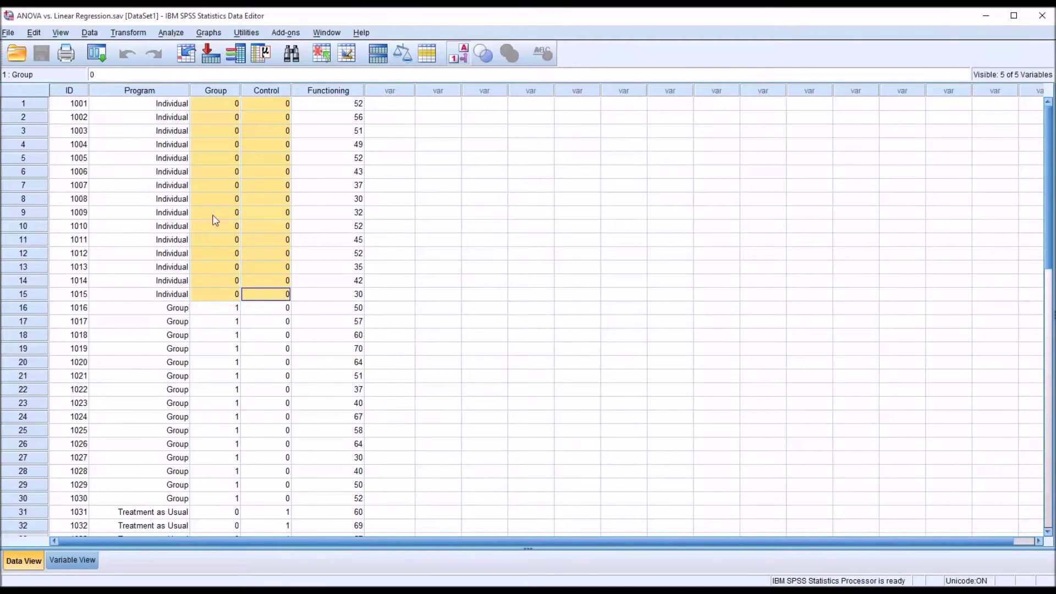
left_click(215, 310)
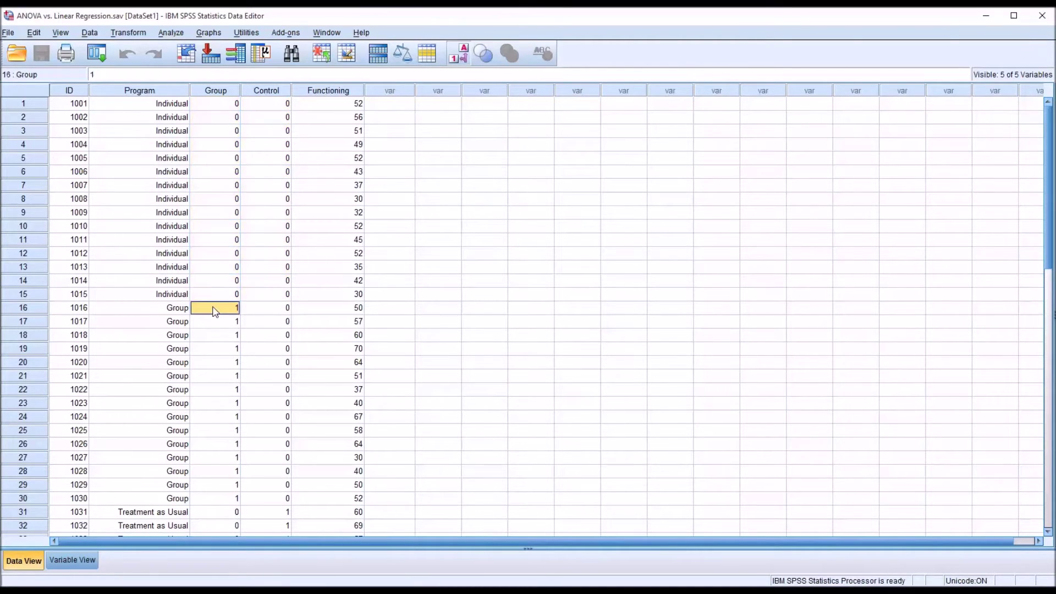
left_click(227, 108)
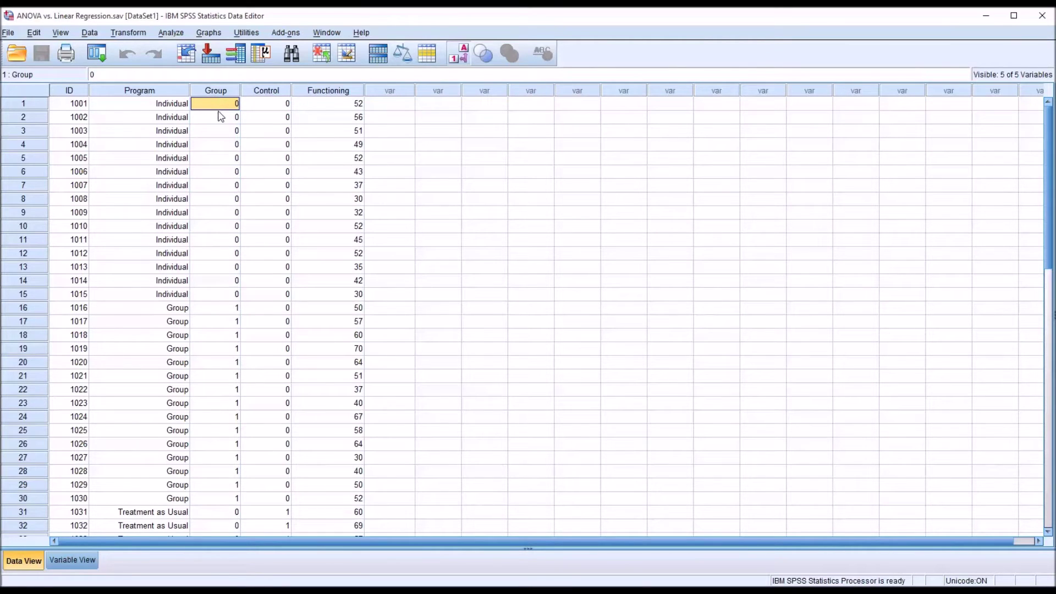
- Mark the Group zeros for rows 1 to 15 and re-compare the Group and Control columns
left_click_drag(219, 108, 234, 296)
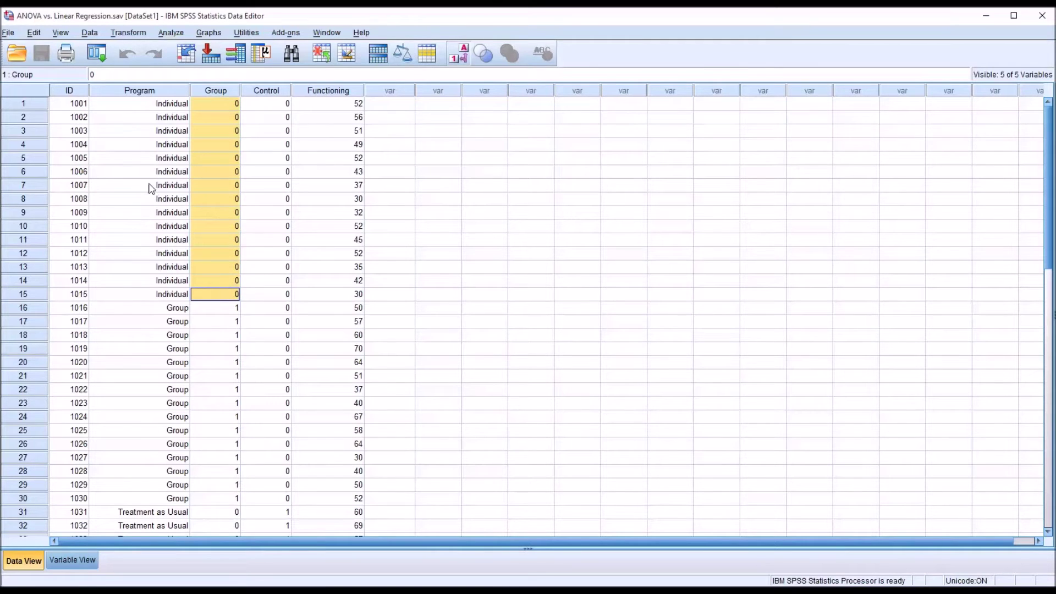
left_click(212, 105)
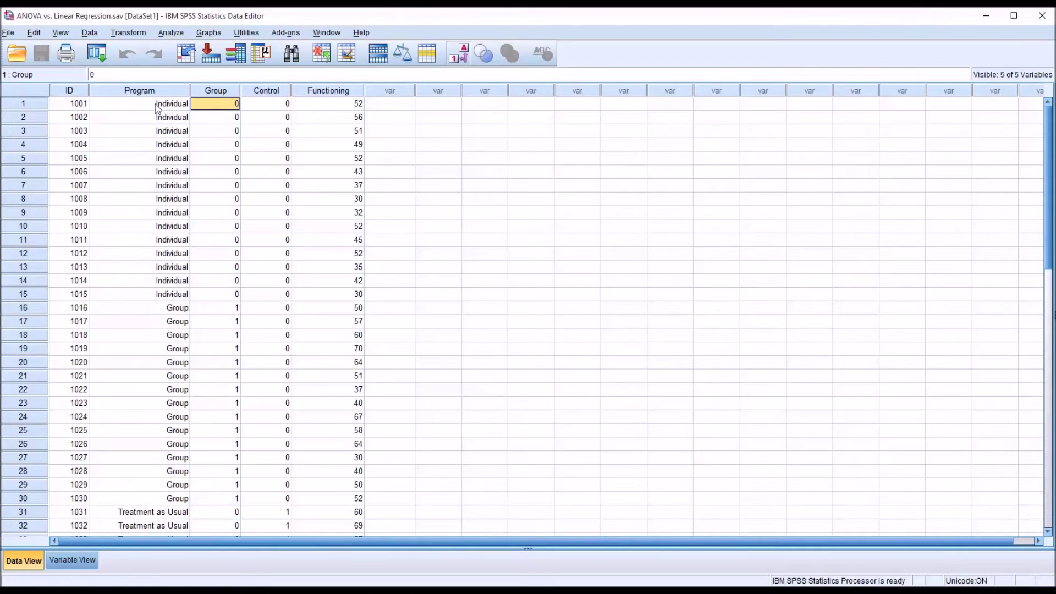
left_click(222, 92)
left_click(261, 91)
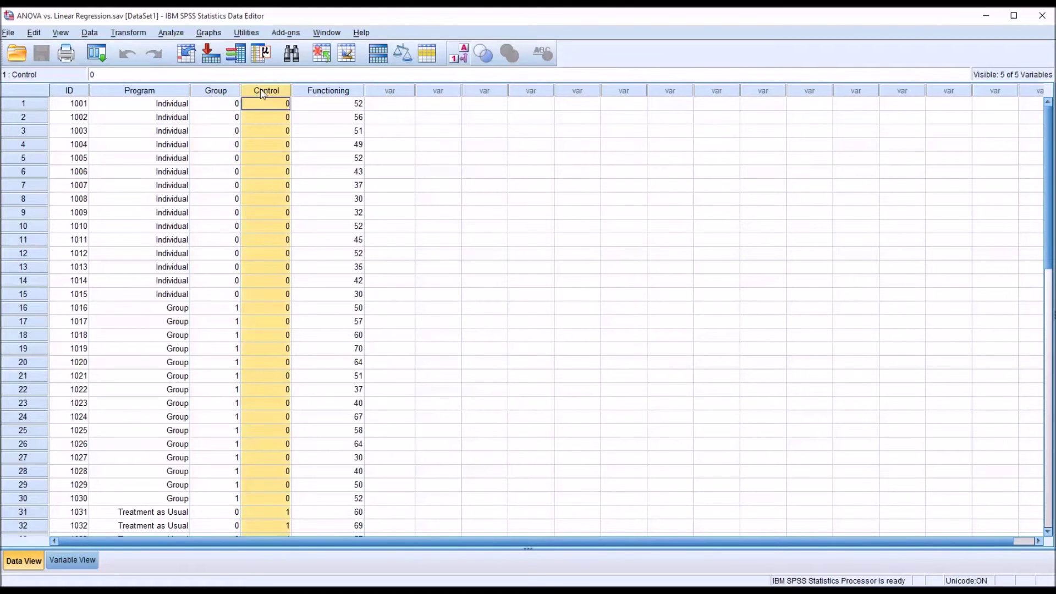
left_click(226, 91)
left_click(221, 105)
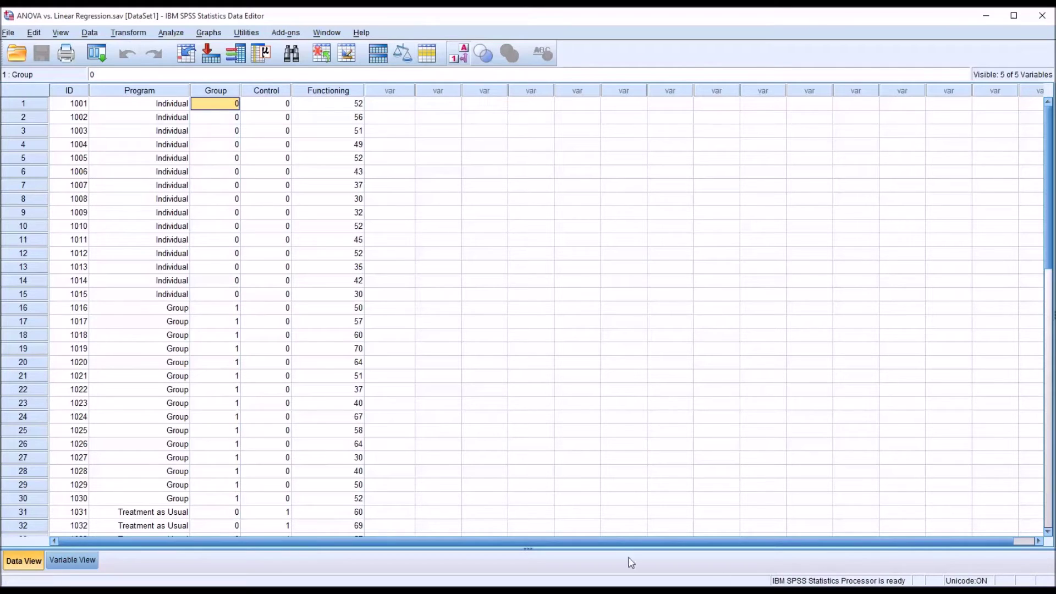
- Set up a Univariate GLM with Functioning as dependent and Program as fixed factor
left_click(168, 34)
mouse_move(194, 96)
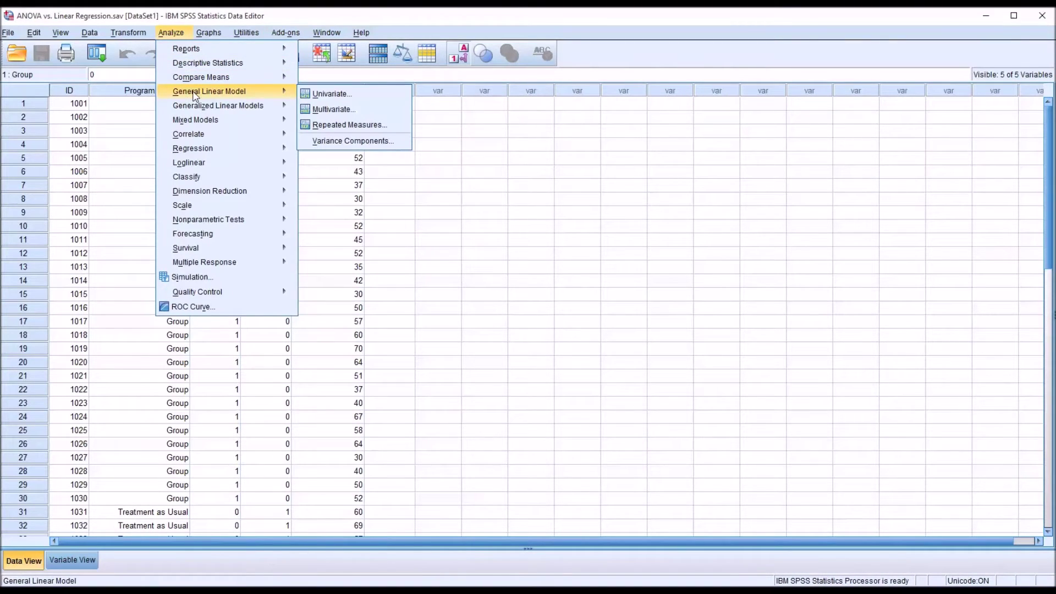
left_click(315, 94)
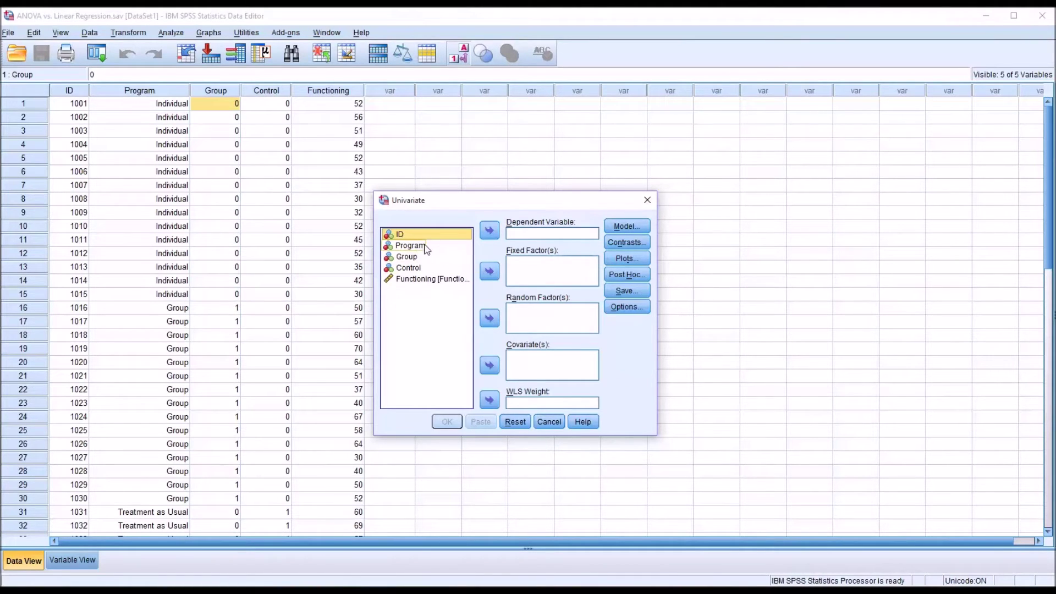
left_click_drag(411, 248, 522, 277)
left_click_drag(421, 270, 517, 241)
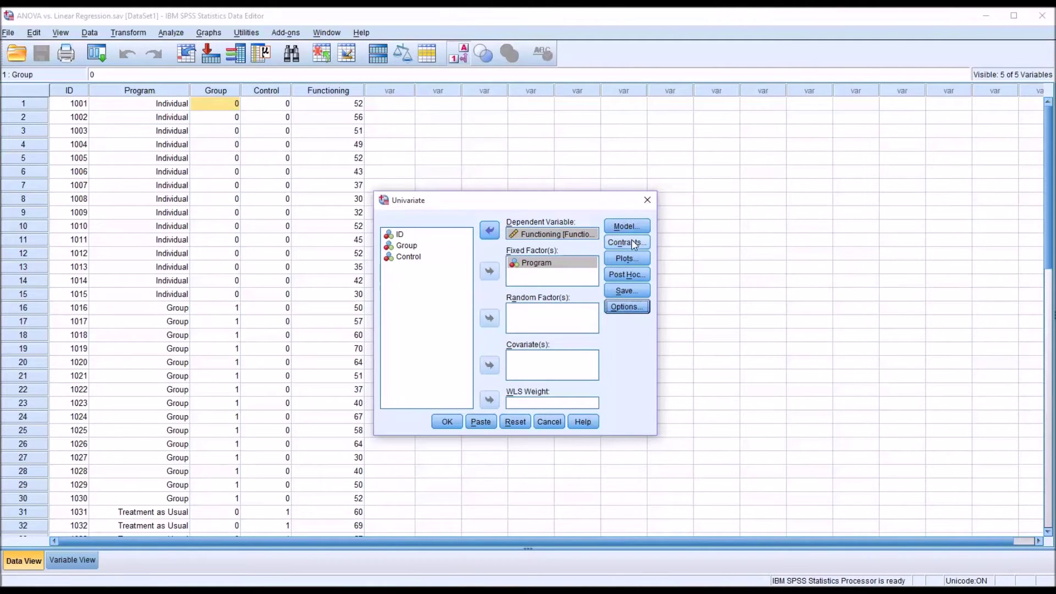
- Request marginal means for Program, descriptive statistics and homogeneity tests in Options
left_click(623, 308)
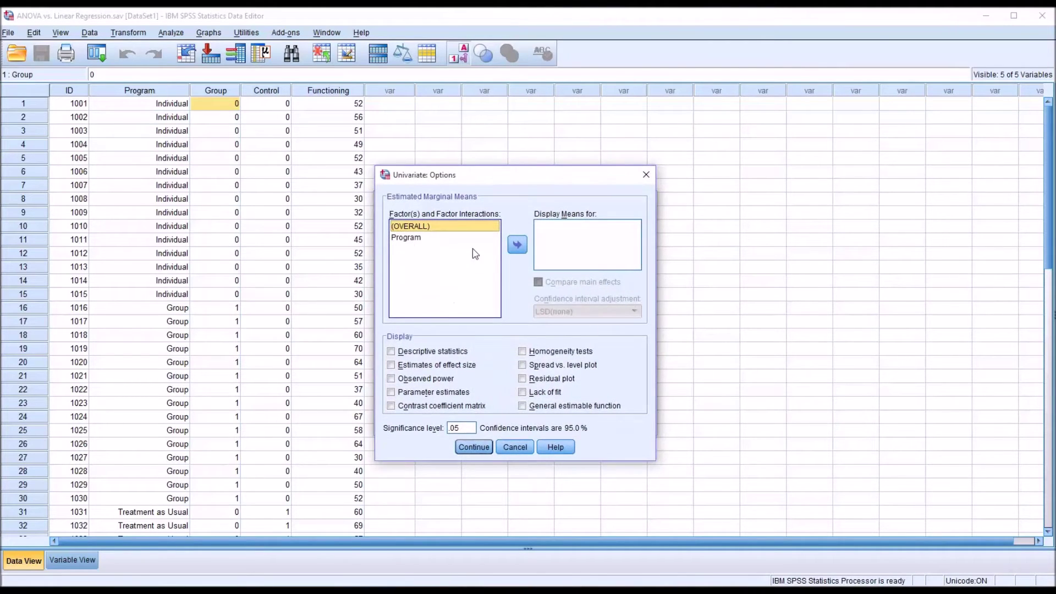
left_click(517, 244)
left_click(435, 238)
left_click(518, 244)
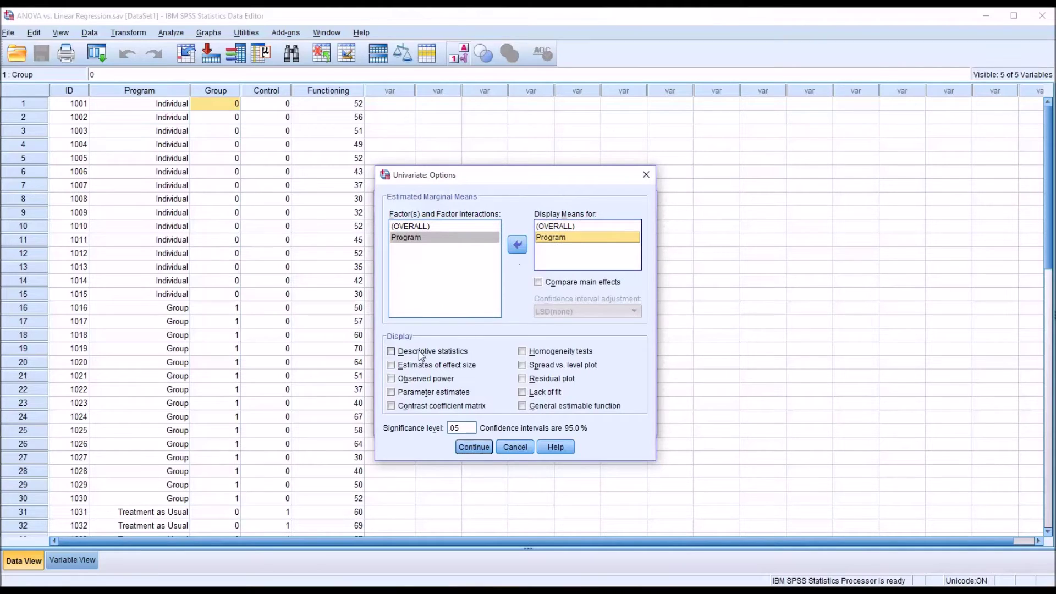
left_click(391, 351)
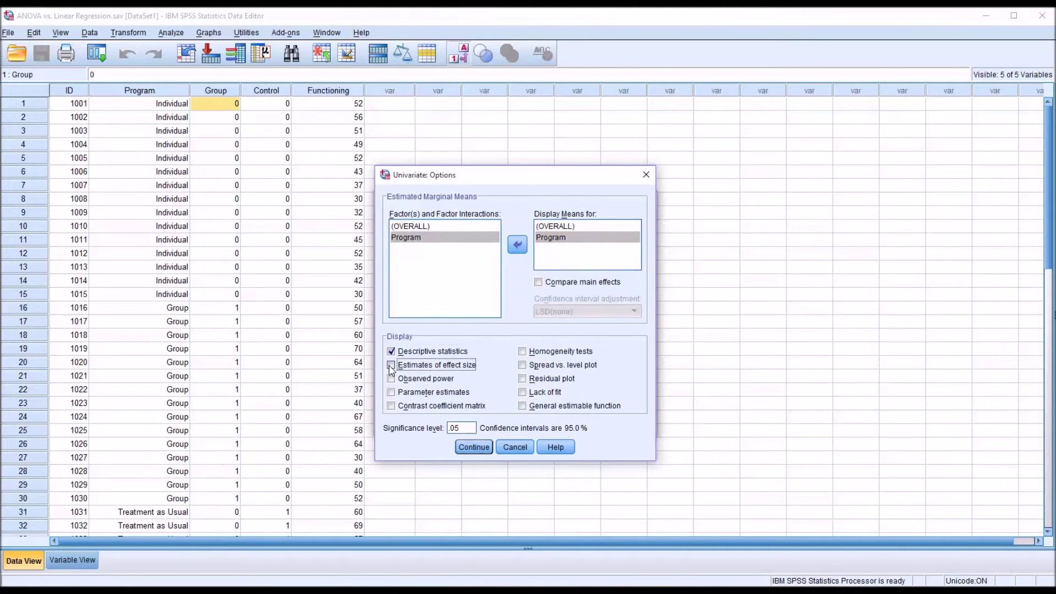
left_click(523, 352)
left_click(474, 447)
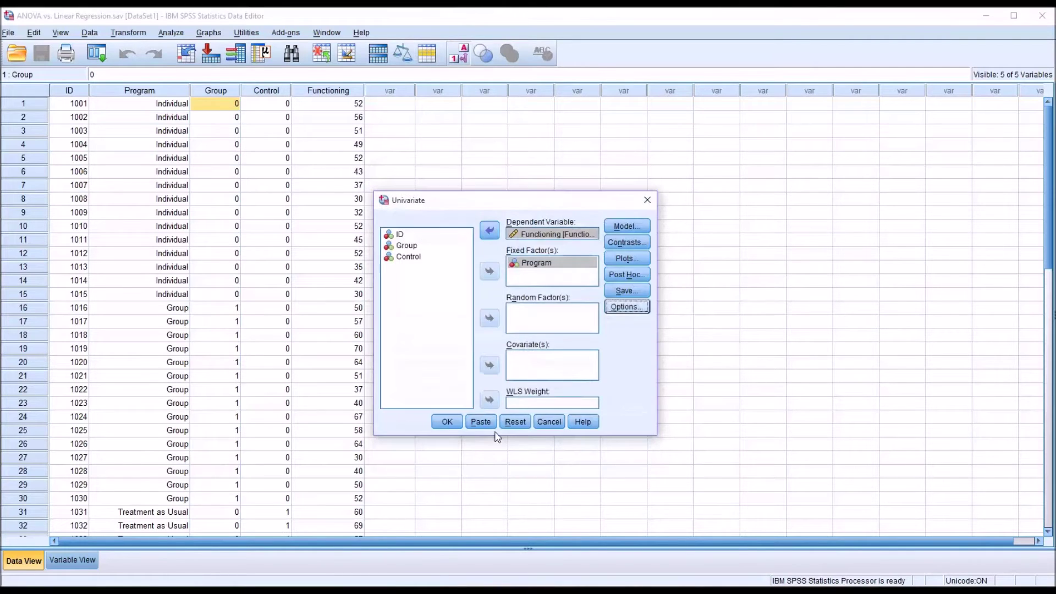
- Run the ANOVA, check Levene's test, and scroll to Program means 43.867, 52.667 and 56.400
left_click(447, 422)
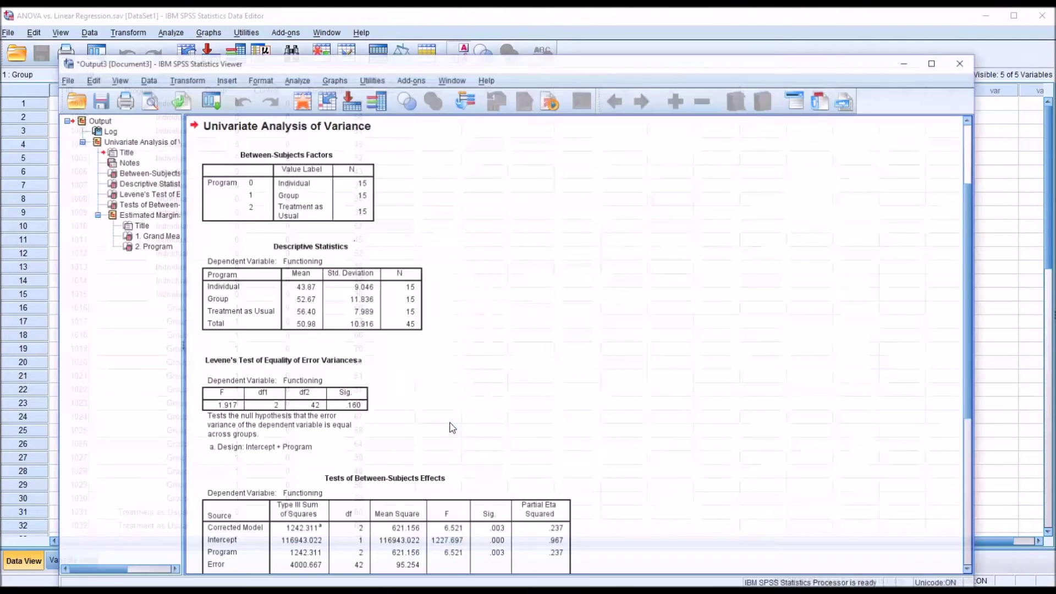
left_click_drag(579, 67, 611, 35)
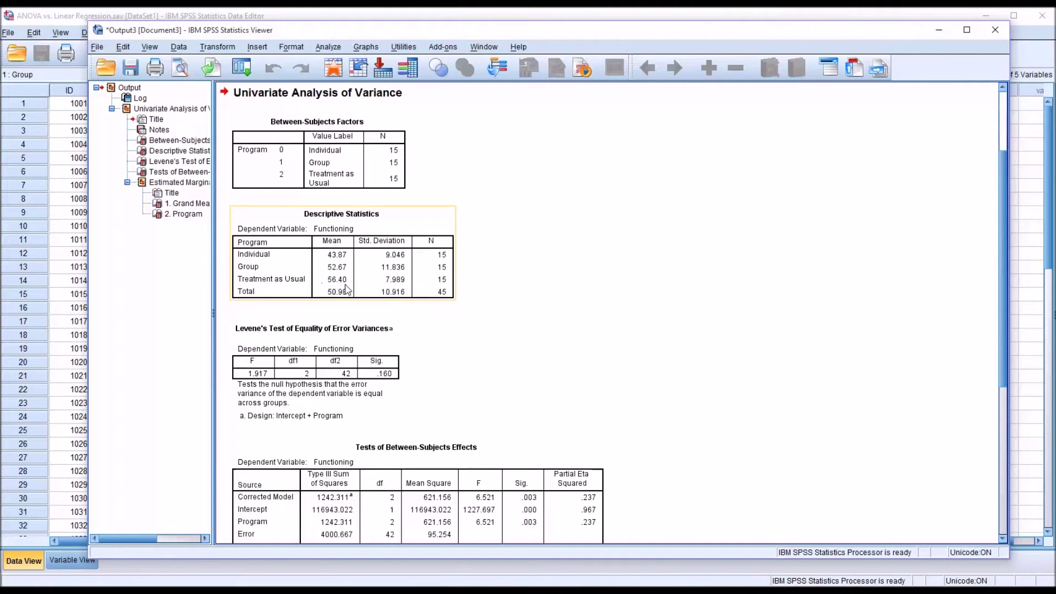
left_click(309, 355)
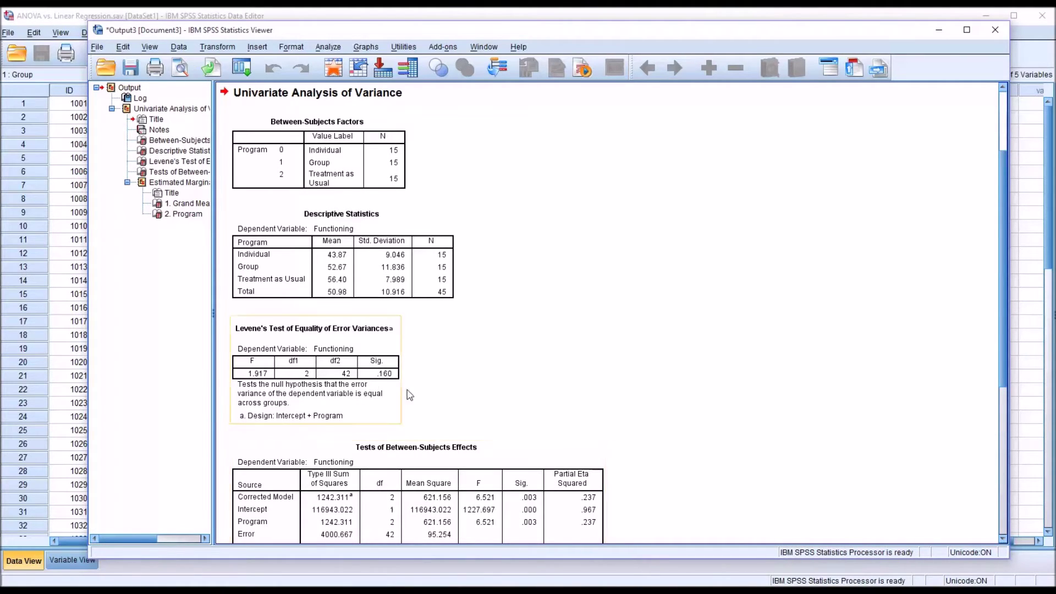
left_click(468, 394)
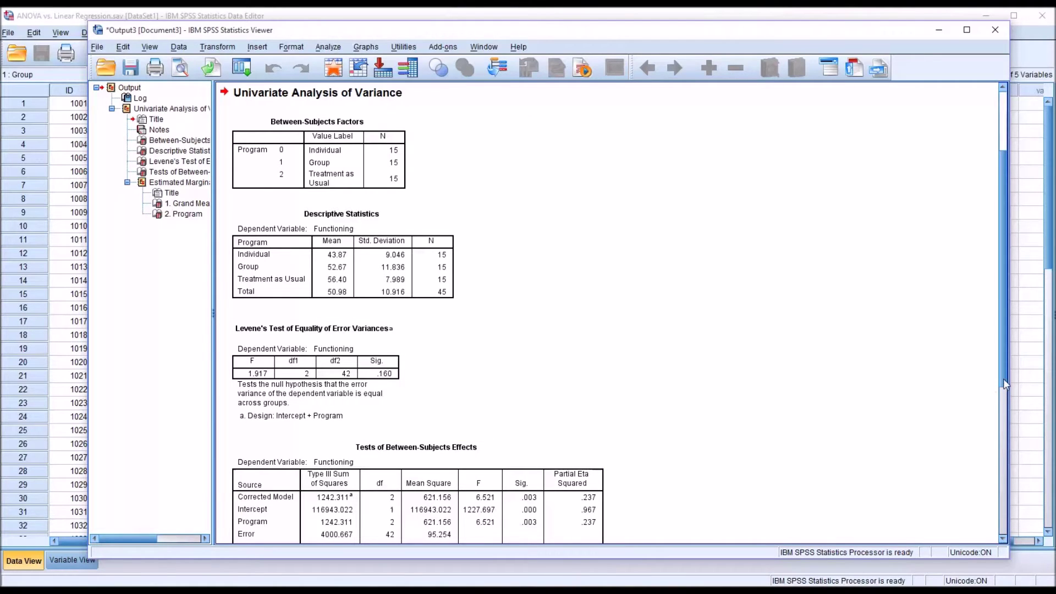
left_click_drag(1004, 378, 1004, 444)
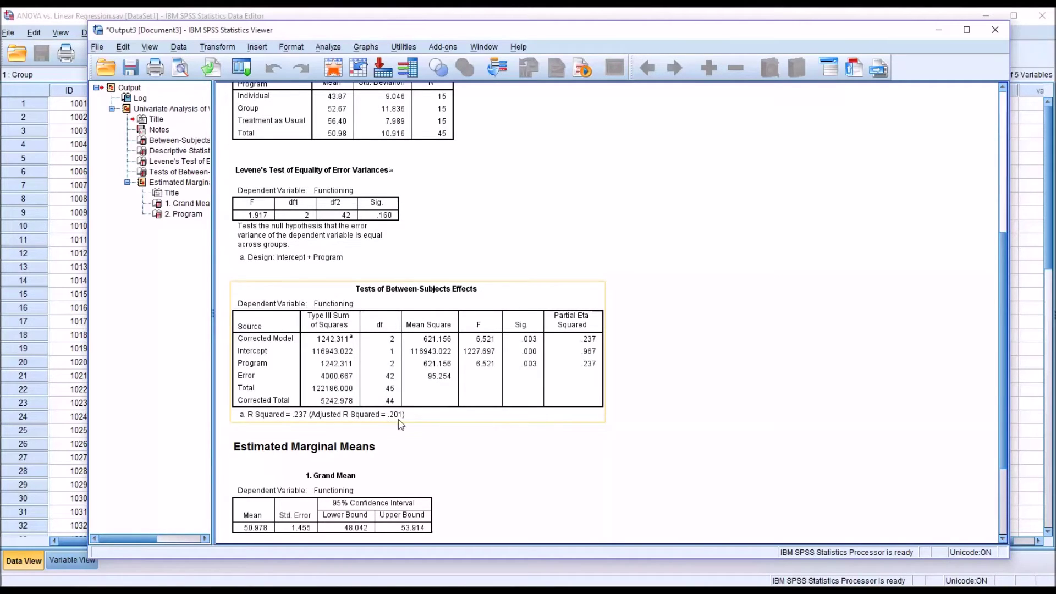
left_click_drag(1002, 371, 1000, 439)
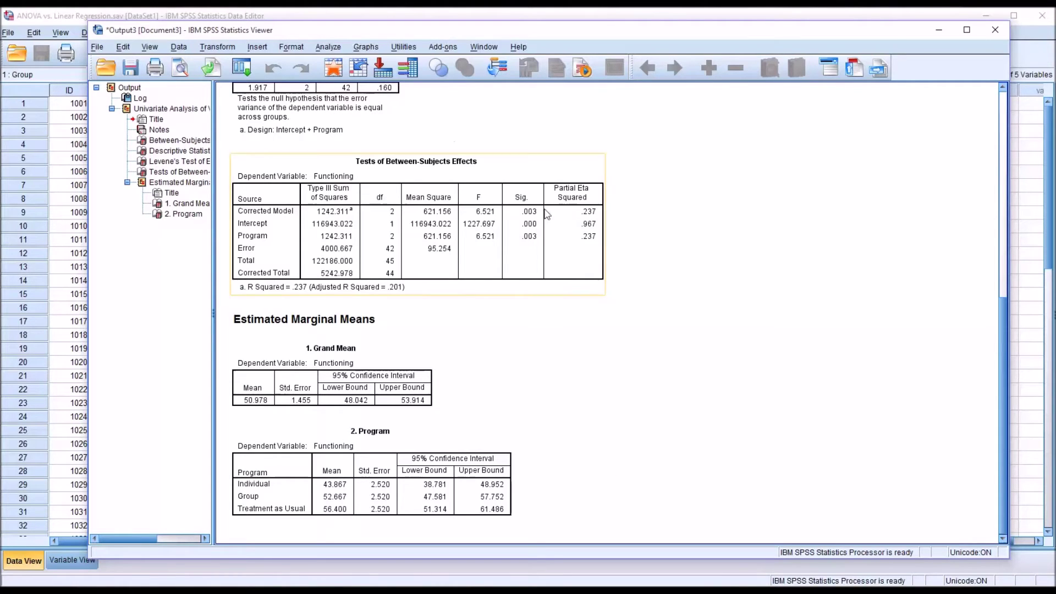
left_click(328, 48)
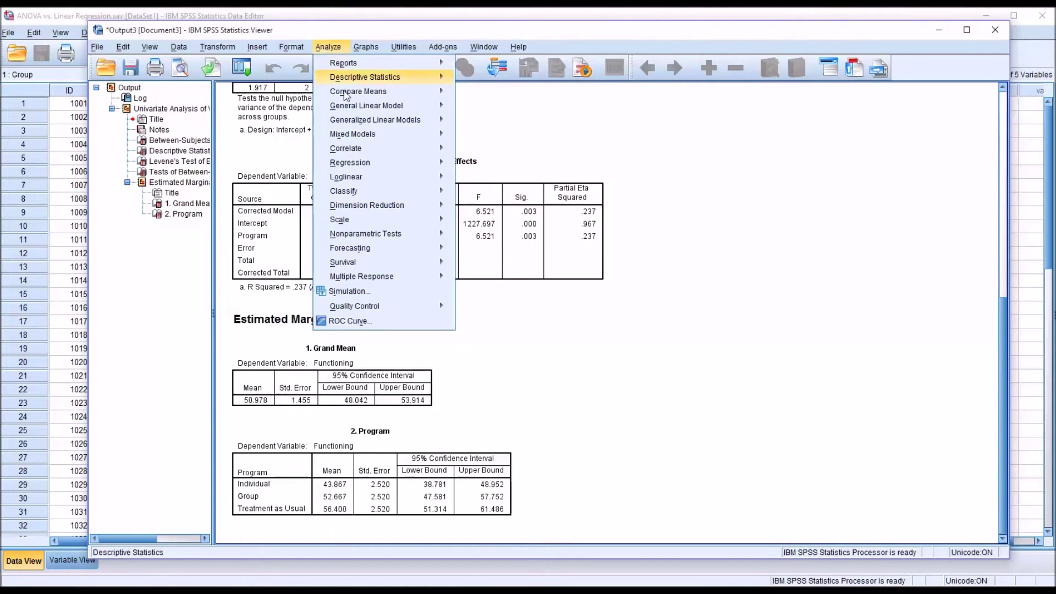
- Set up a linear regression of Functioning on Group and Control
mouse_move(374, 166)
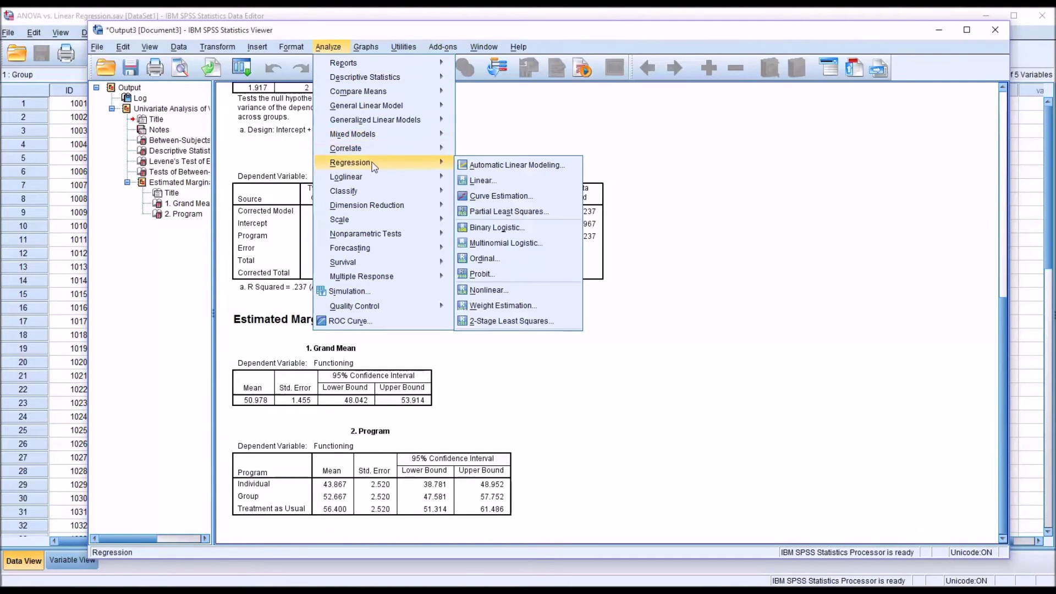
left_click(480, 181)
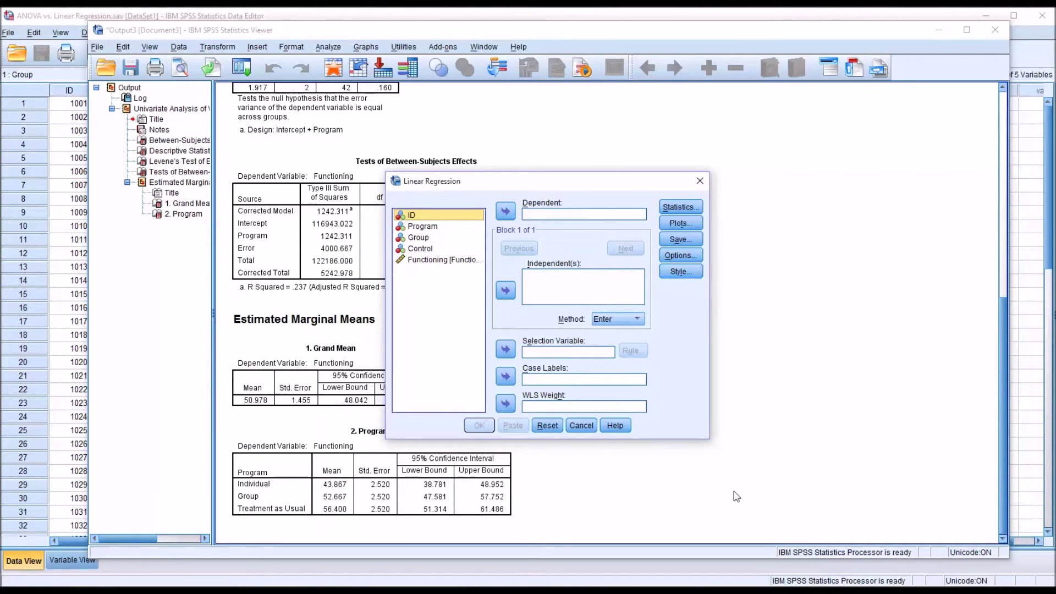
left_click(681, 206)
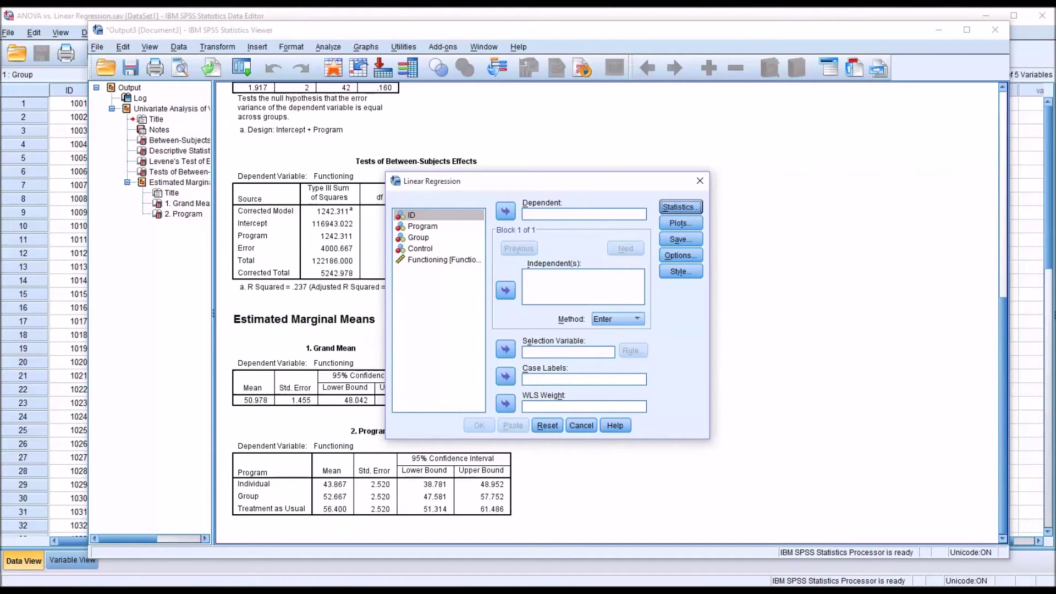
left_click_drag(437, 260, 543, 219)
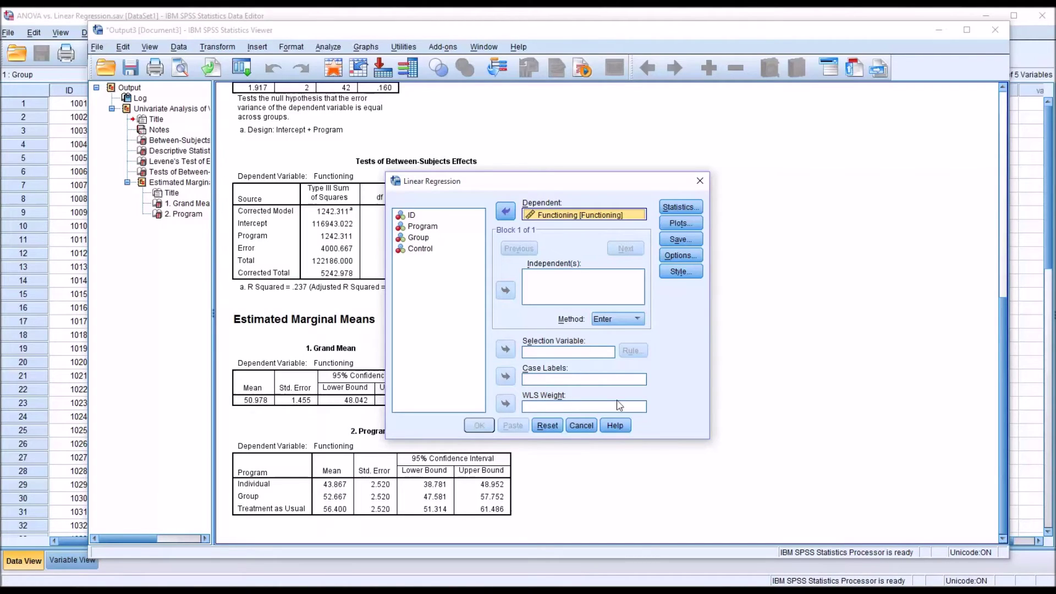
left_click_drag(412, 240, 536, 282)
left_click_drag(421, 250, 538, 293)
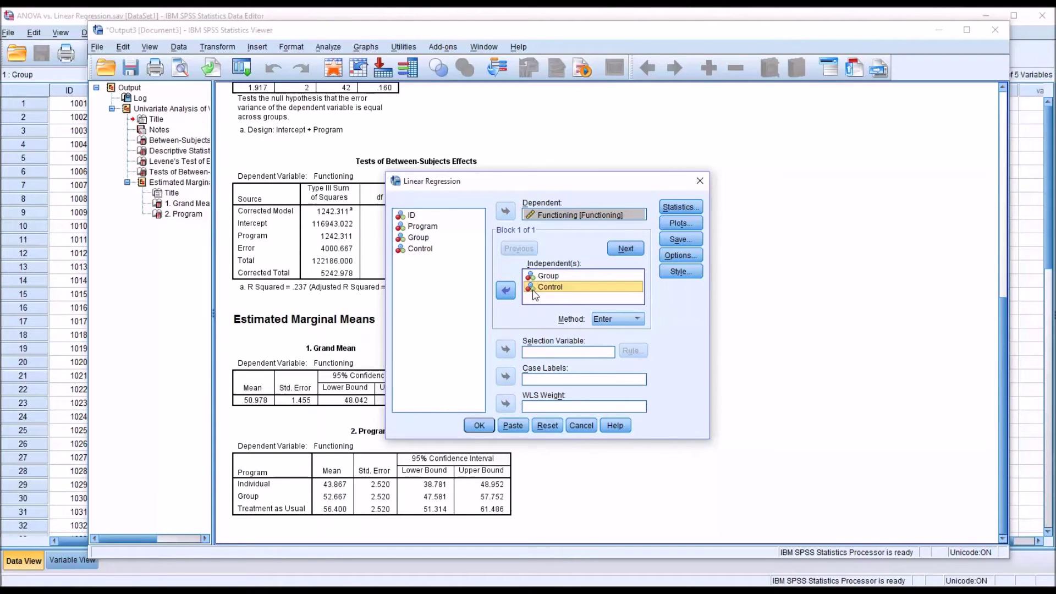
- Add descriptive statistics to the regression and run it
left_click(666, 211)
left_click(548, 265)
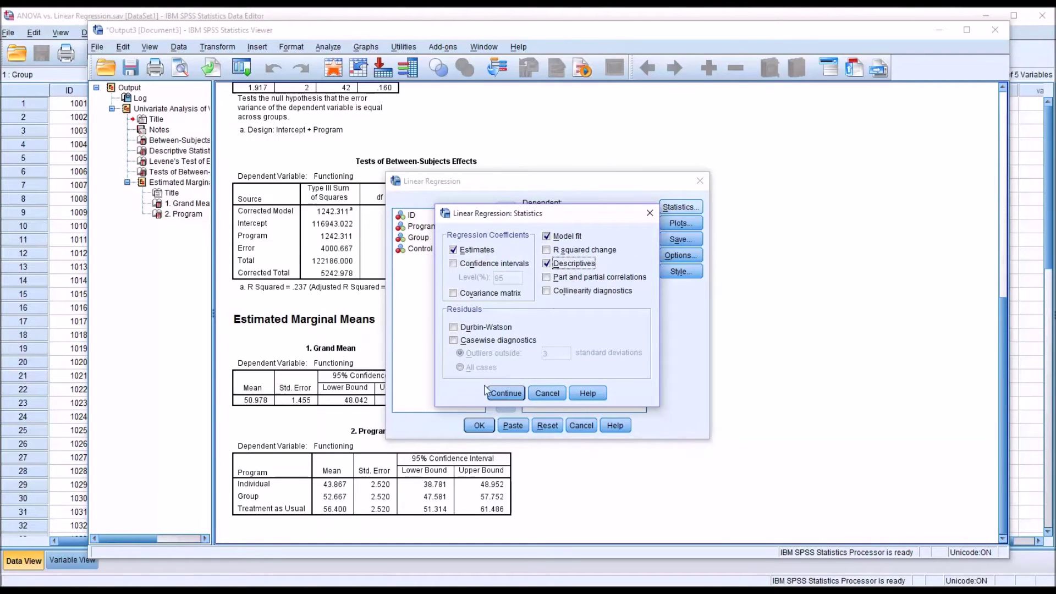
left_click(499, 393)
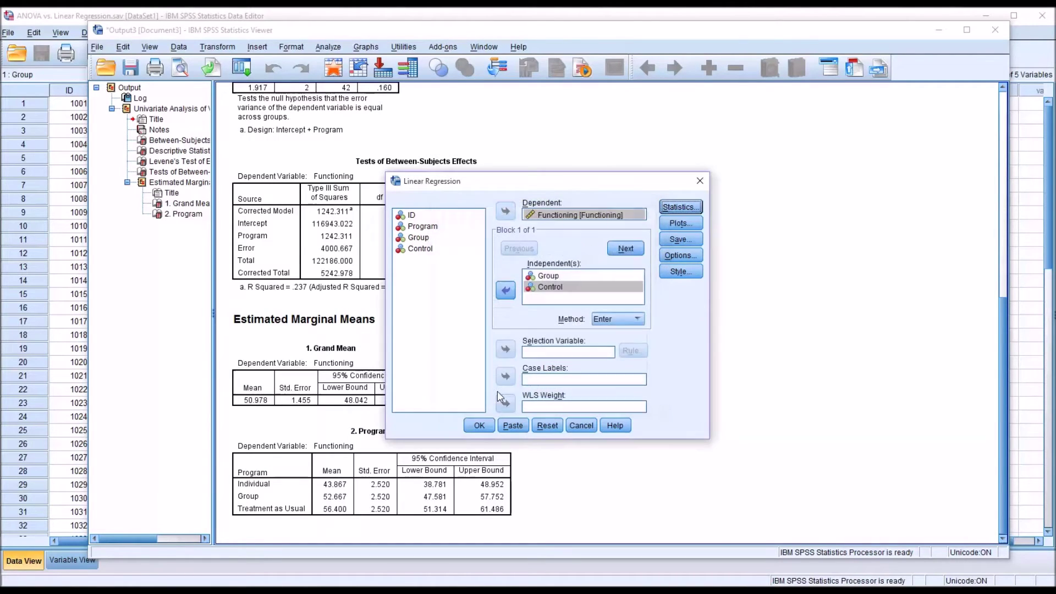
left_click(479, 426)
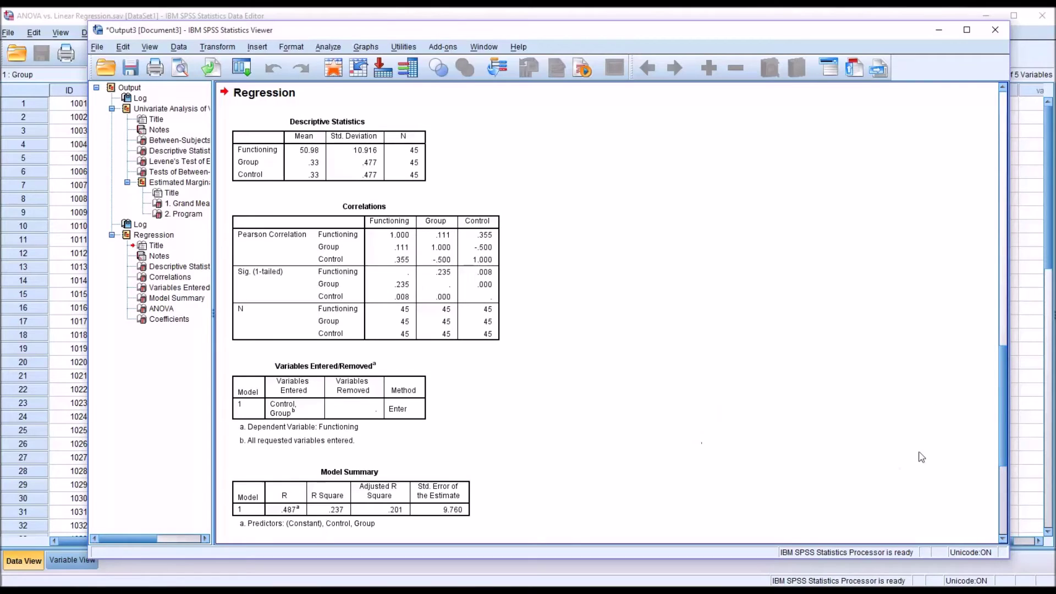
- Delete the REGRESSION log, Descriptive Statistics, Correlations and Variables Entered/Removed items from the output
left_click_drag(1003, 436, 988, 379)
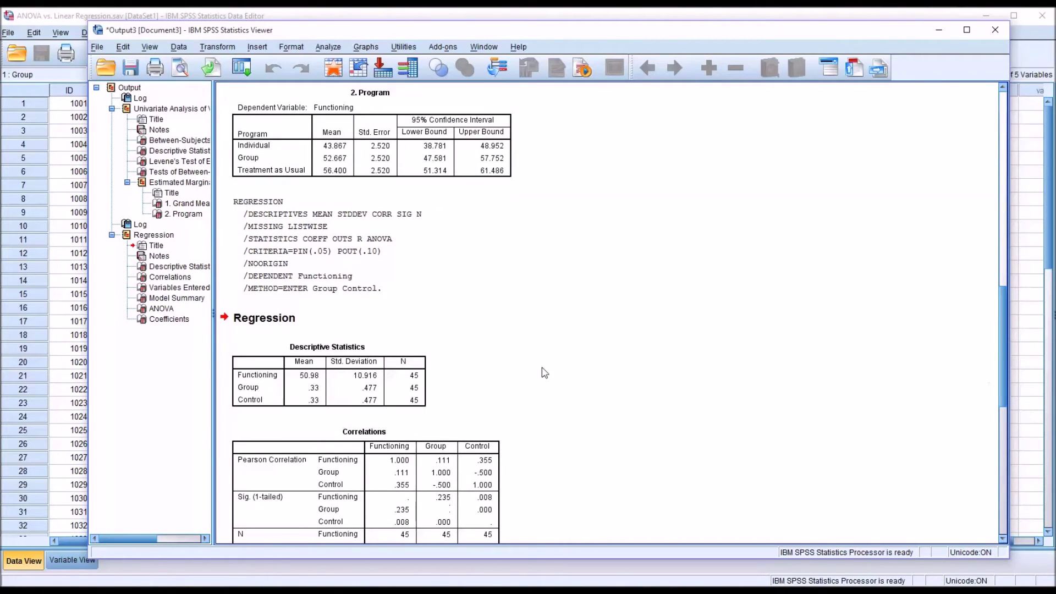
left_click(284, 253)
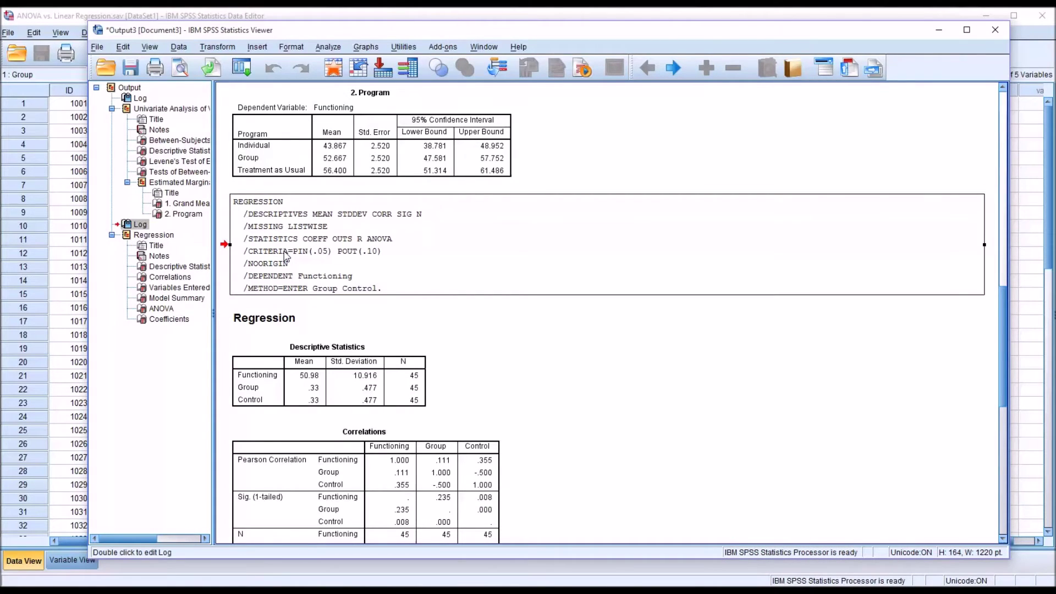
key("Delete")
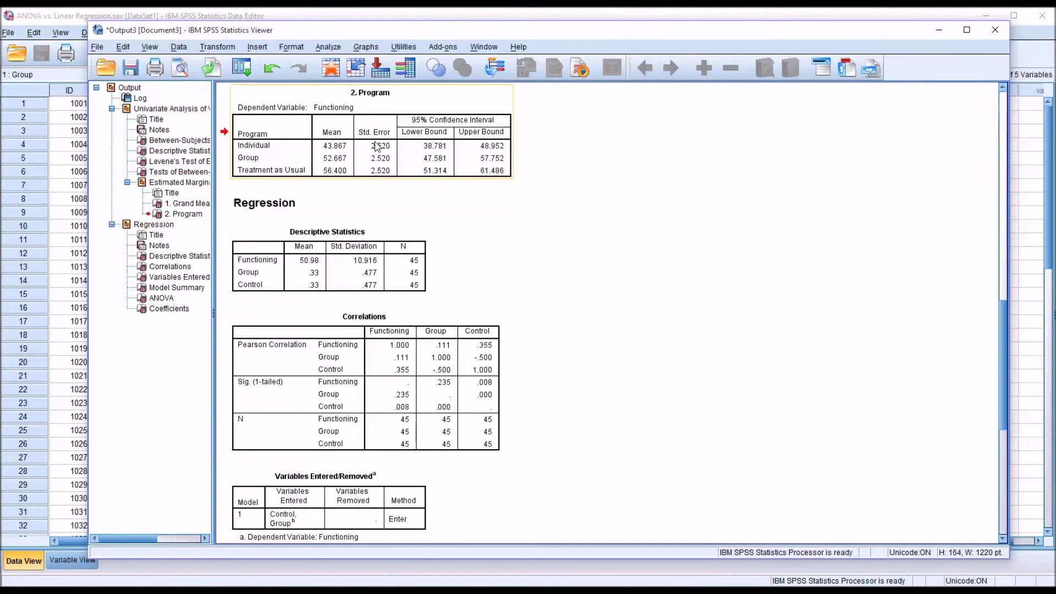
left_click(348, 275)
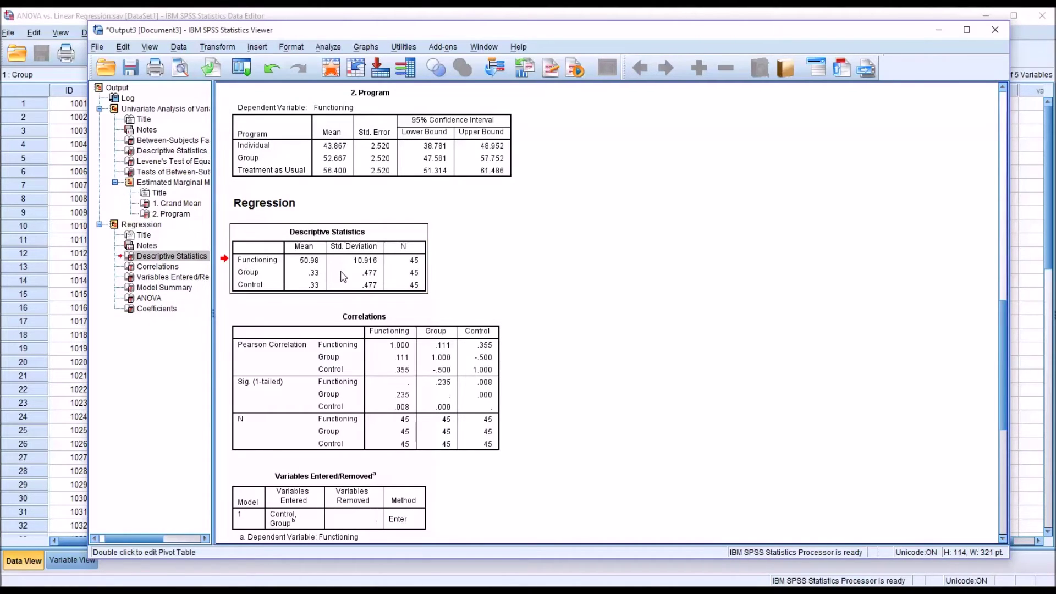
key("Delete")
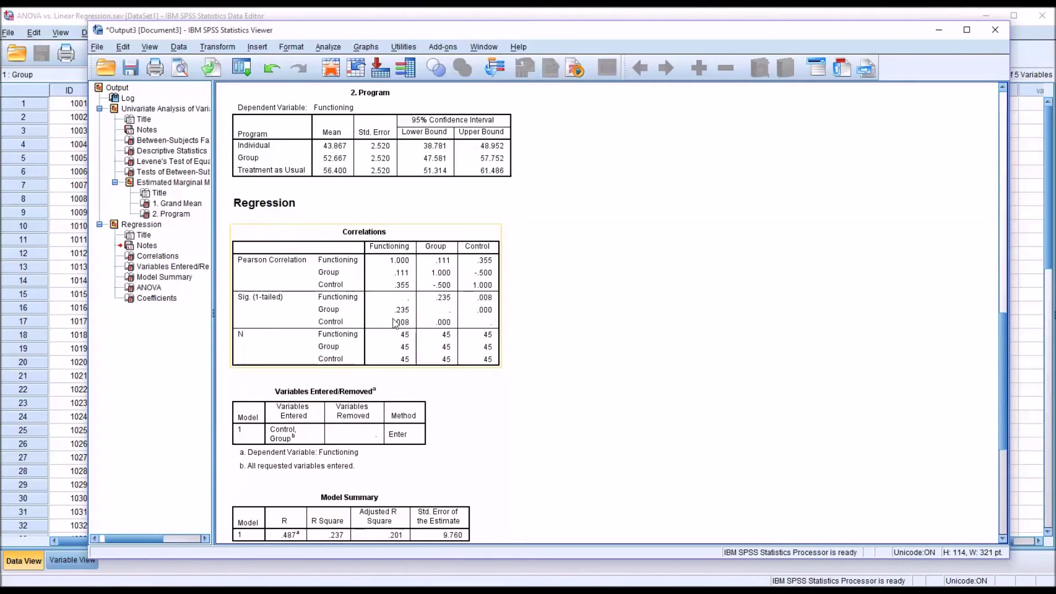
left_click(357, 322)
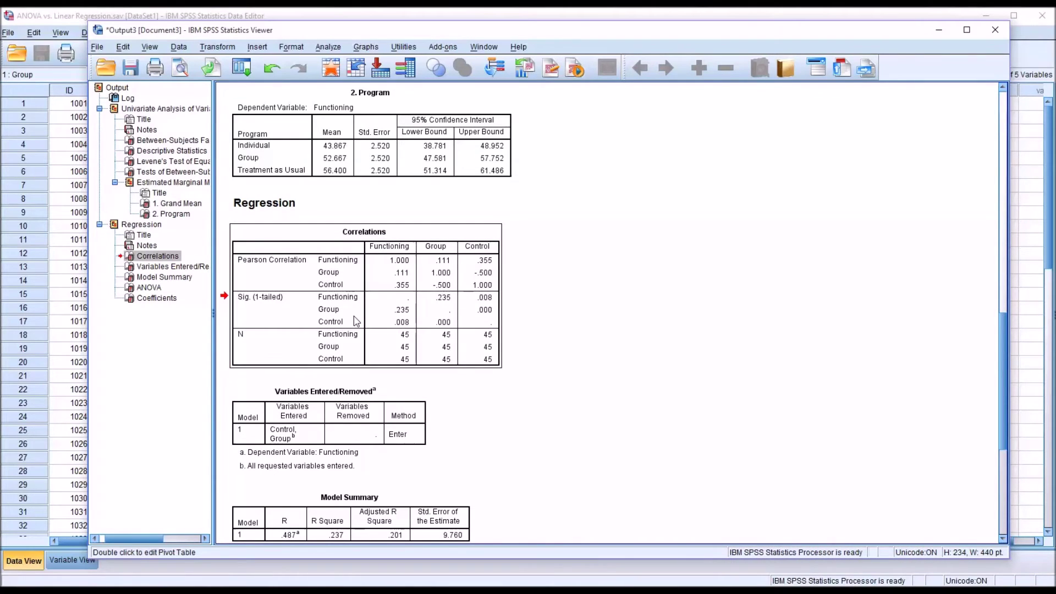
key("Delete")
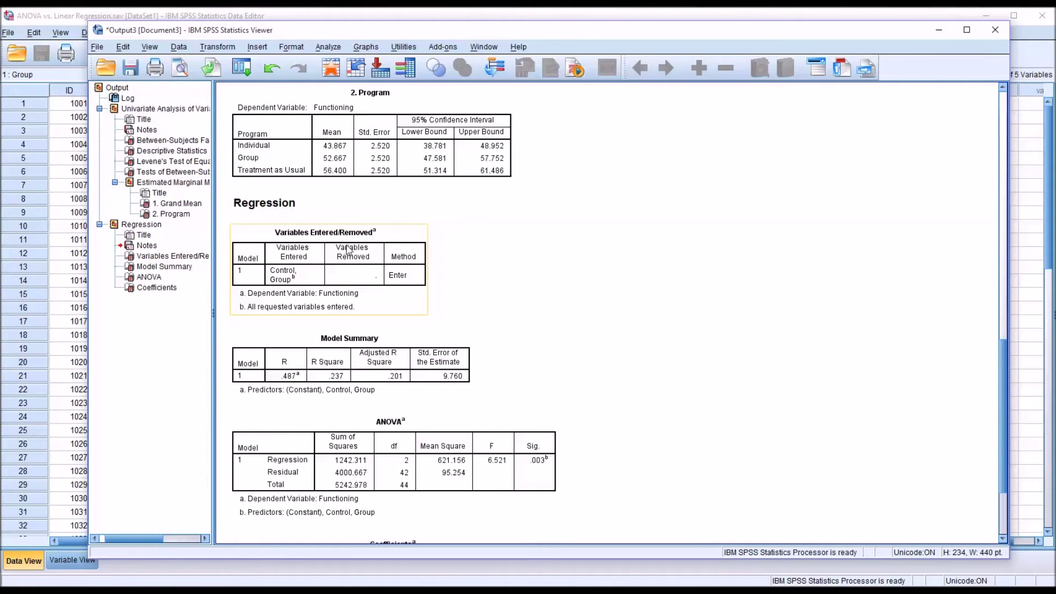
left_click(338, 275)
key("Delete")
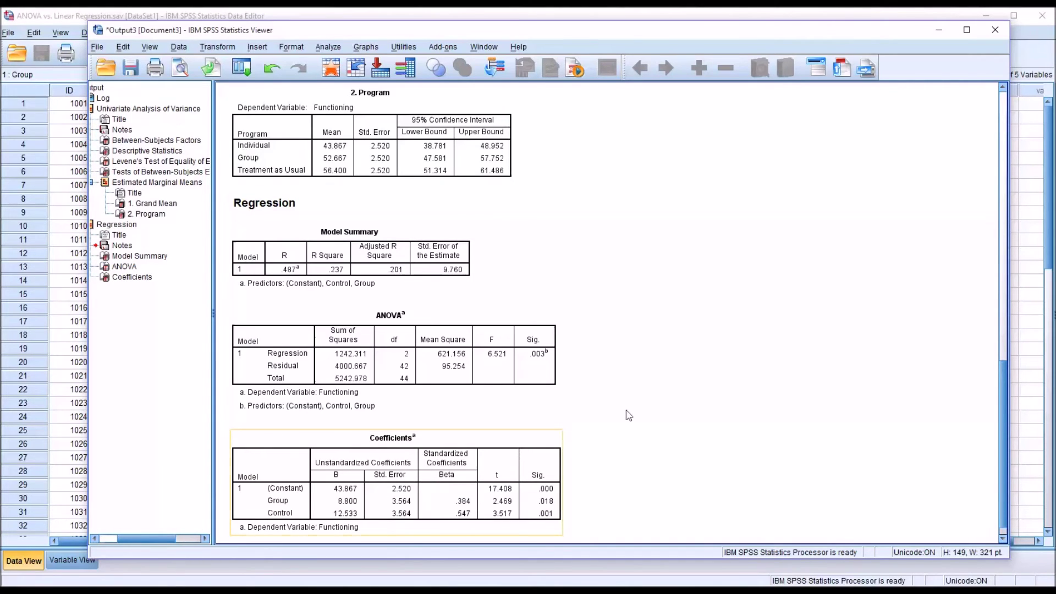
left_click(392, 147)
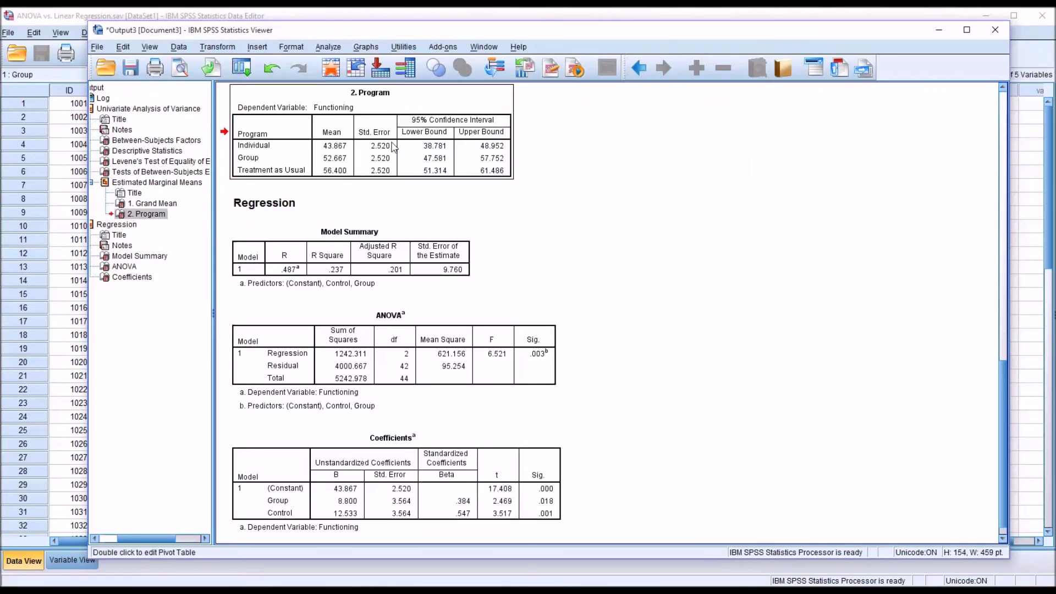
double_click(385, 149)
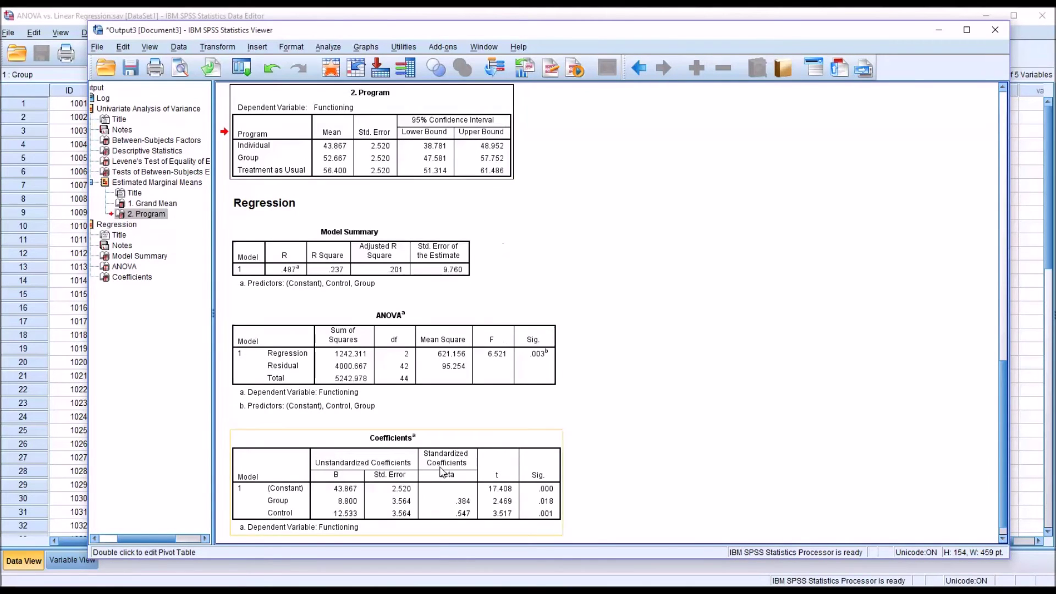
left_click(442, 472)
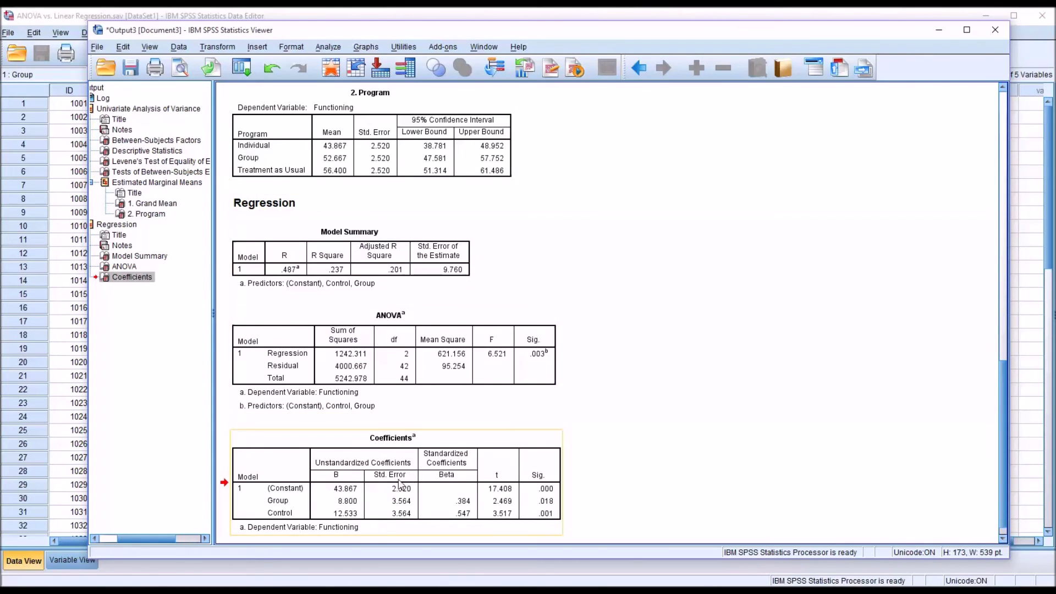
left_click(383, 523)
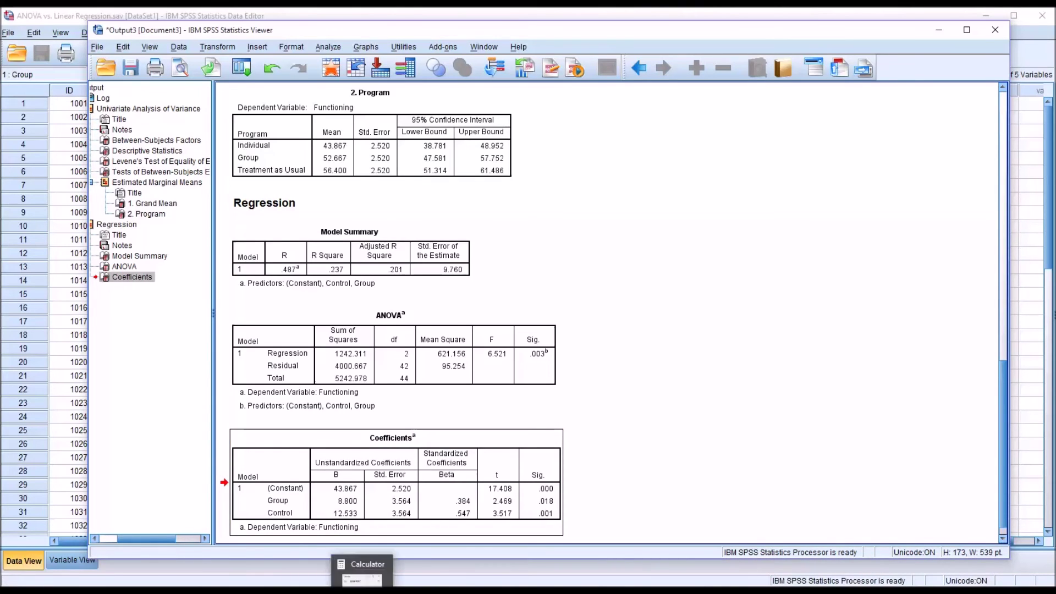
left_click(365, 589)
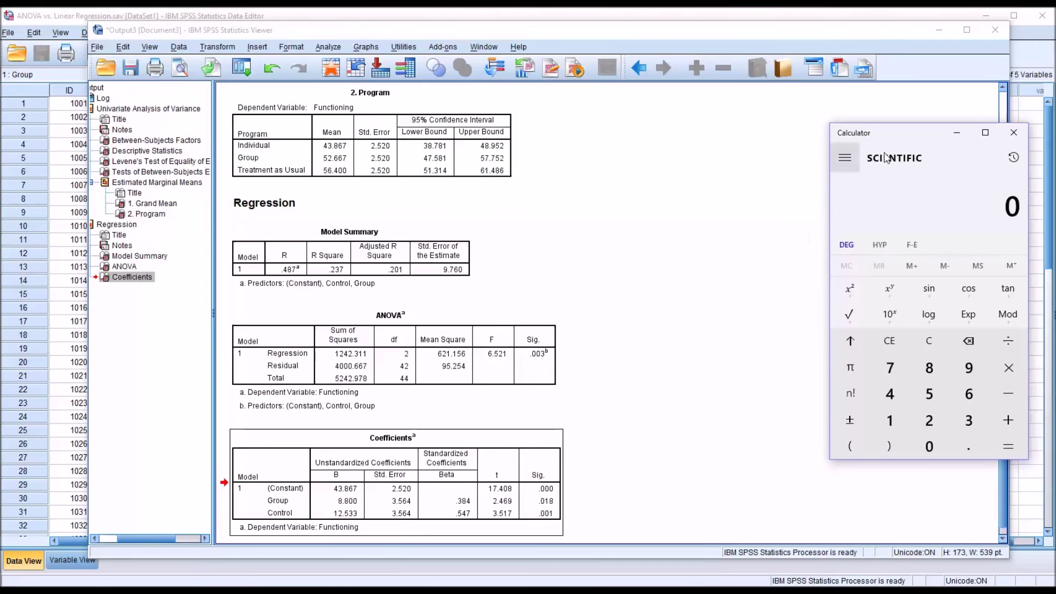
- Place Calculator beside the tables and compute 43.867 + 8.8 = 52.667, then clear it
left_click_drag(908, 143, 834, 157)
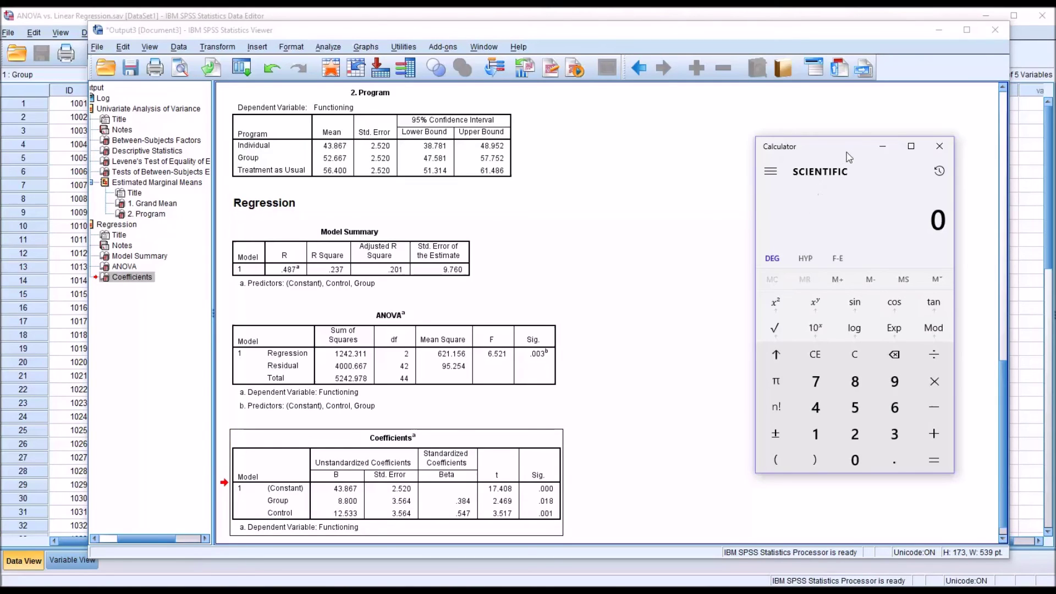
left_click_drag(847, 155, 836, 156)
type("43.867")
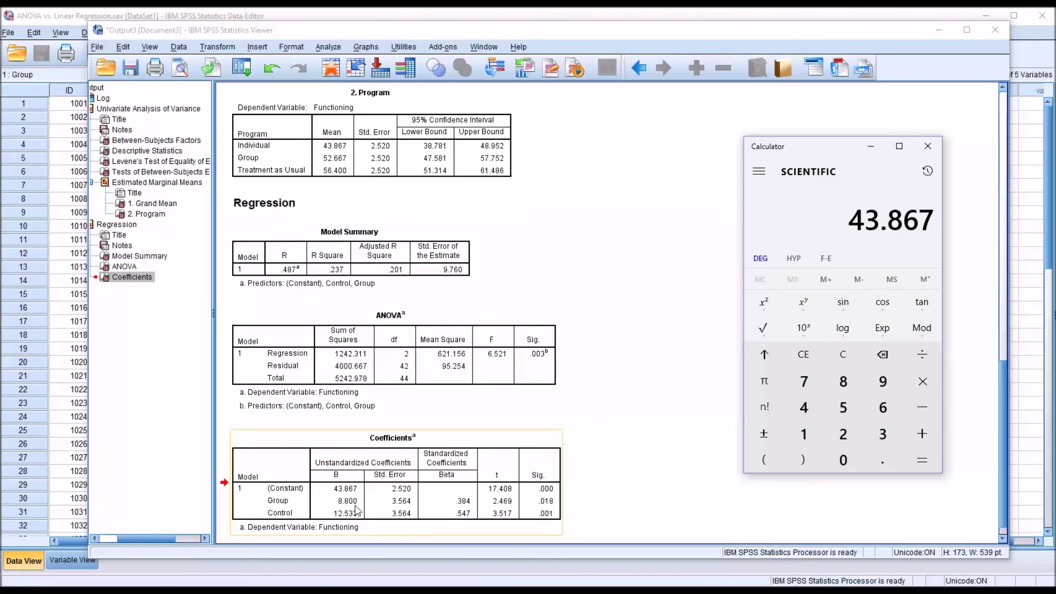
key("plus")
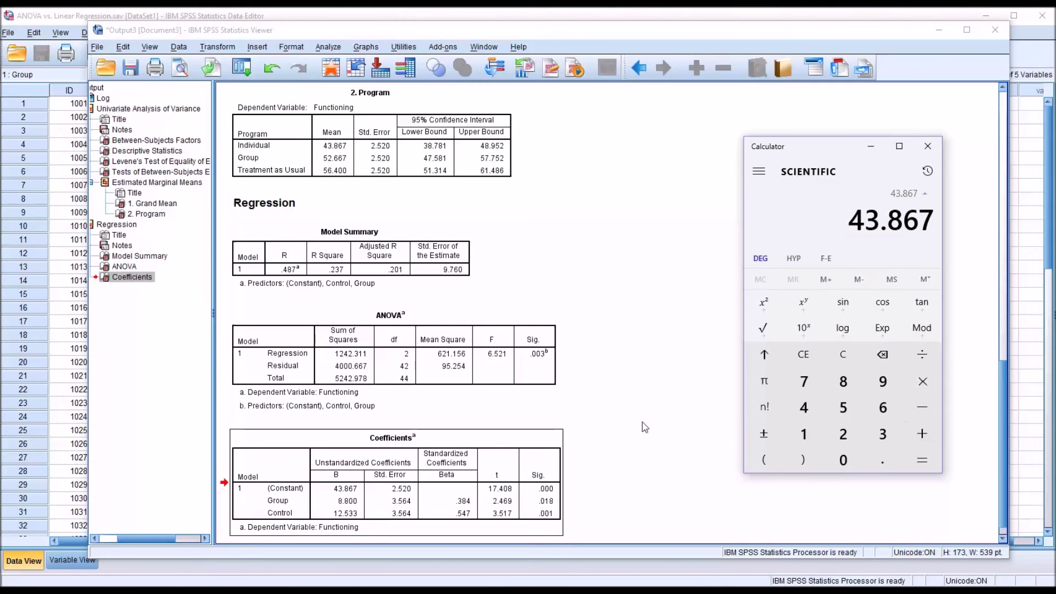
type("8.8")
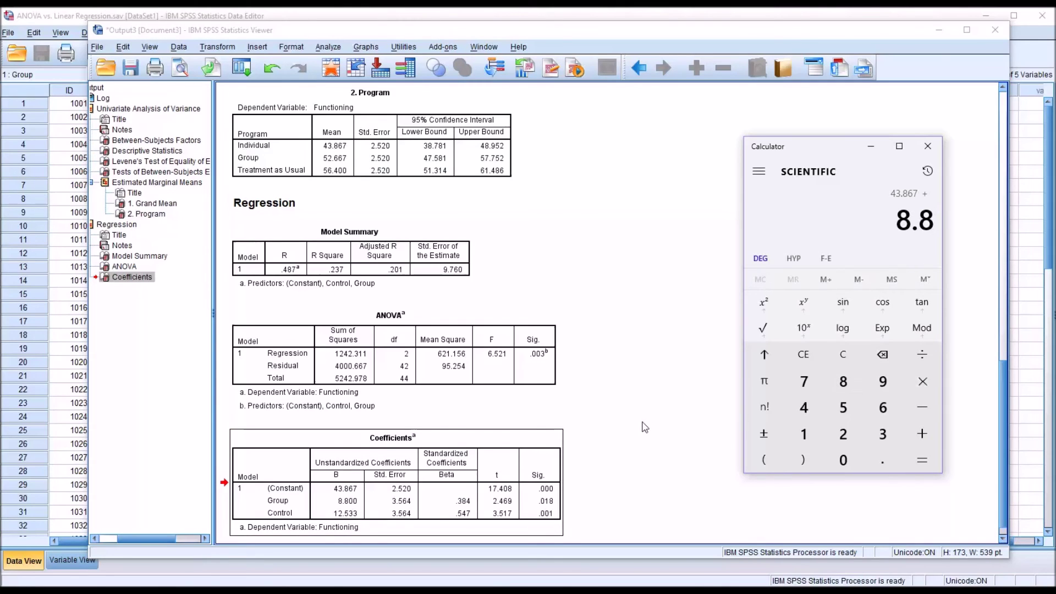
key("Return")
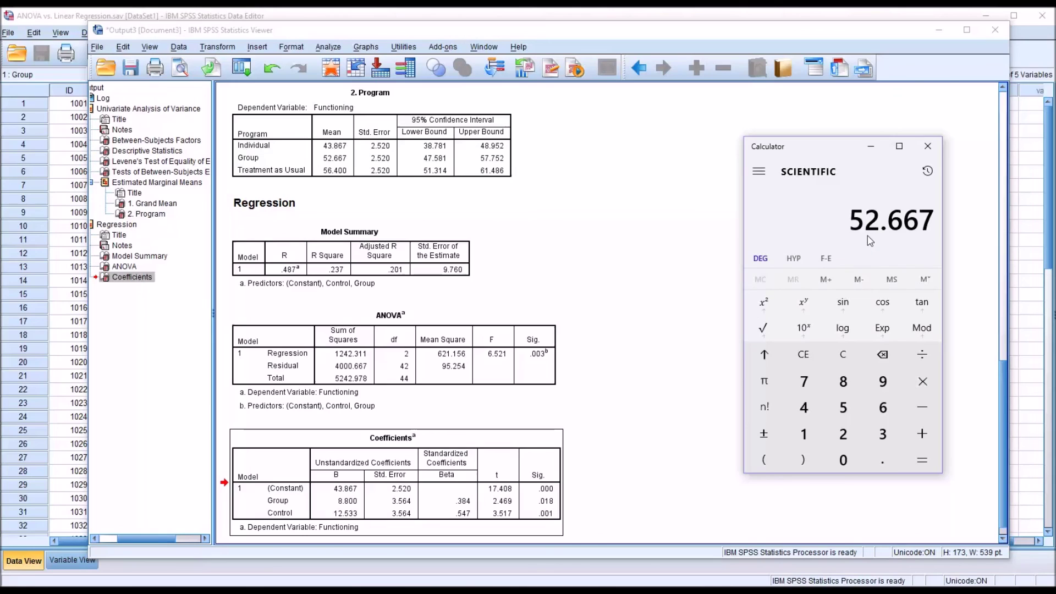
left_click(836, 355)
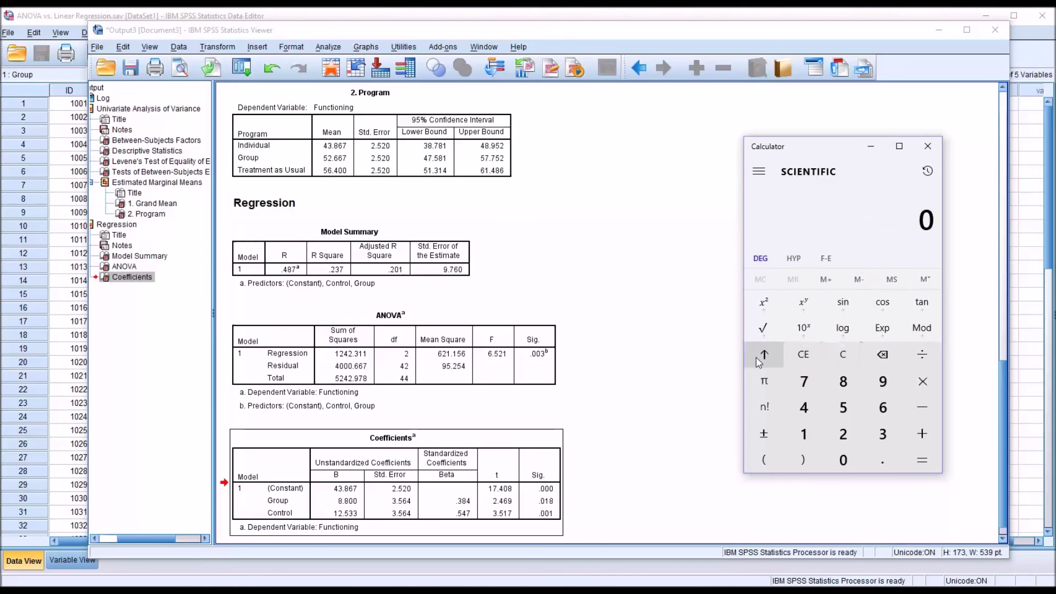
- Compute 43.867 + 12.533 in Calculator, giving 56.4
type("43")
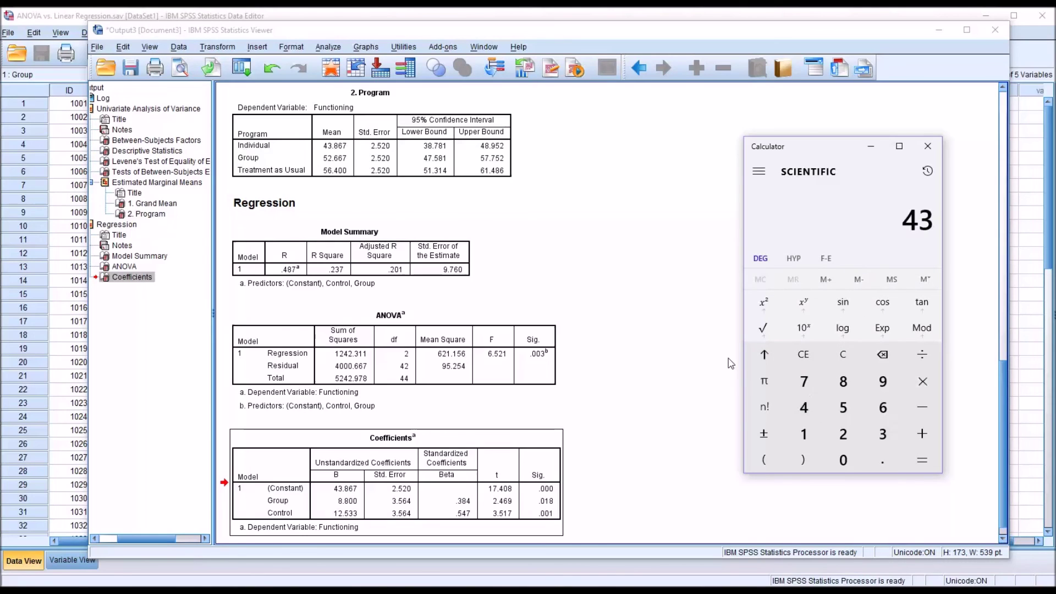
type(".867 +")
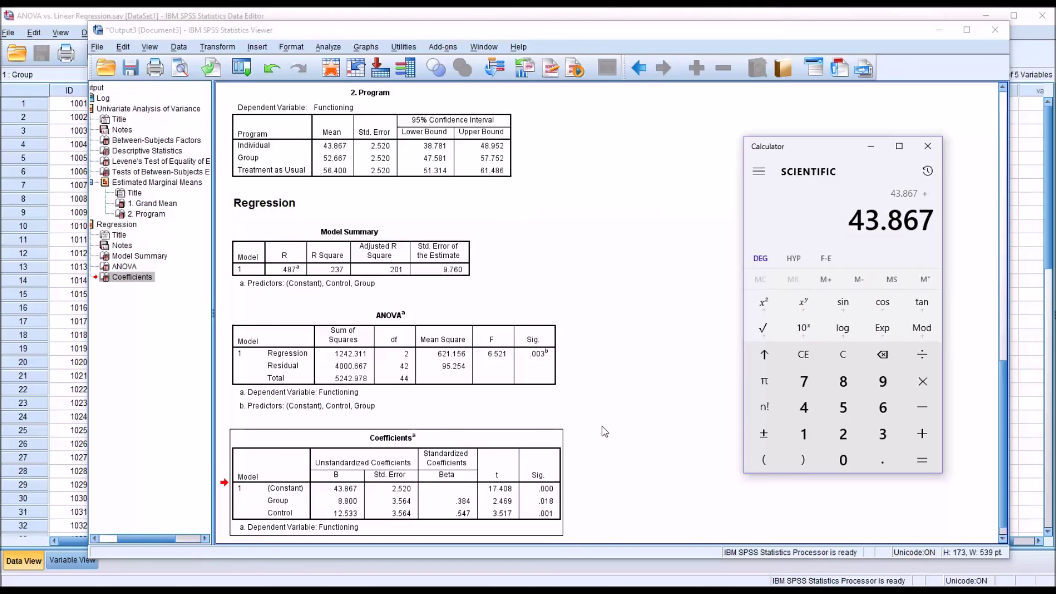
type("12.")
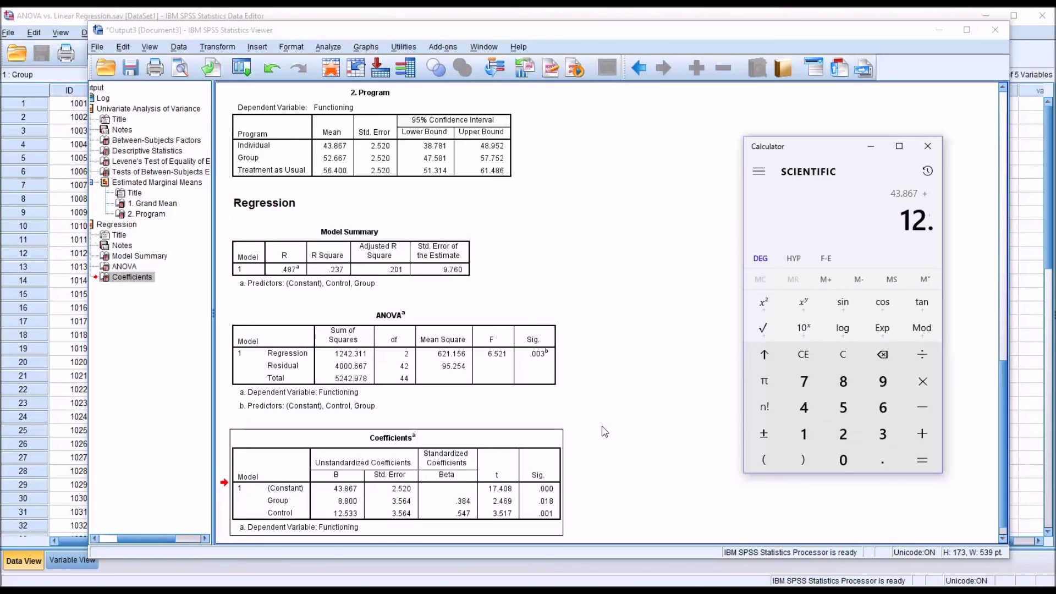
type("533")
key("Return")
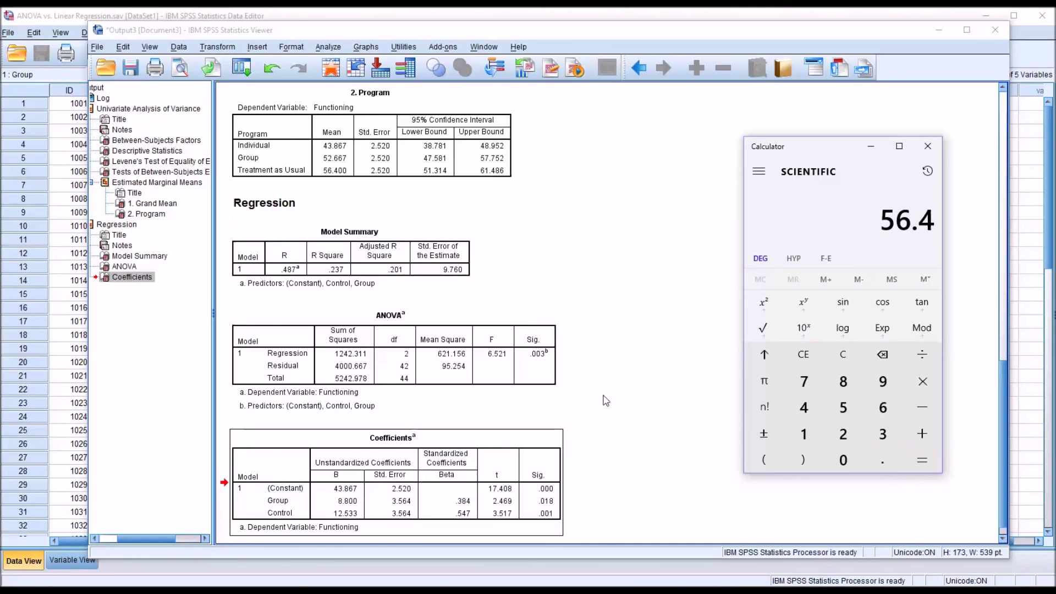